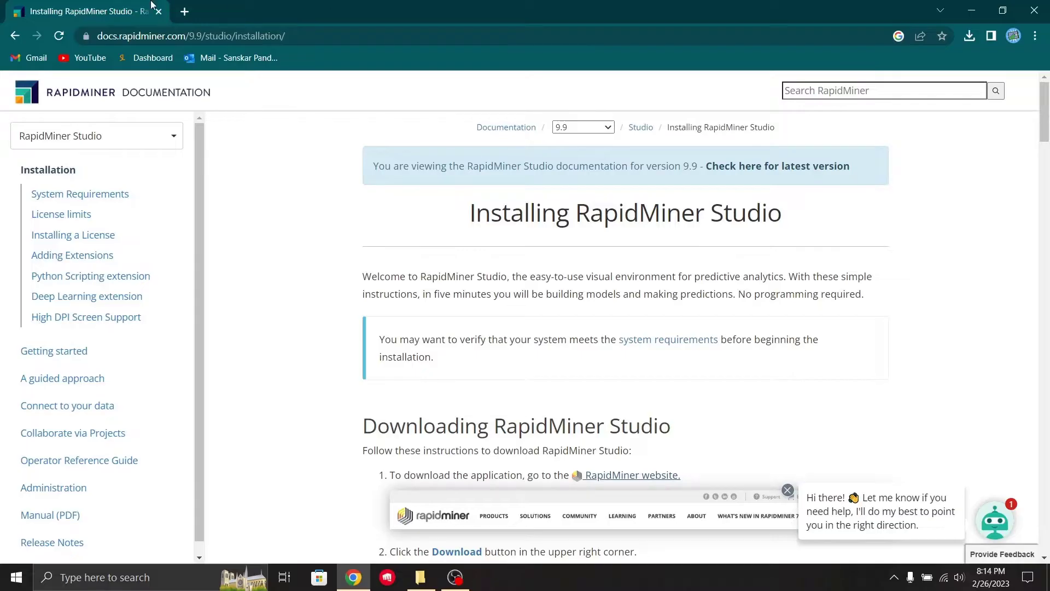
- Open a new blank browser tab beside the RapidMiner installation docs
{"action": "left_click", "coordinate": [184, 12]}
- Close the old docs tab, search 'rapidminer download', and open the RapidMiner website from the Installing guide
{"action": "left_click", "coordinate": [158, 11]}
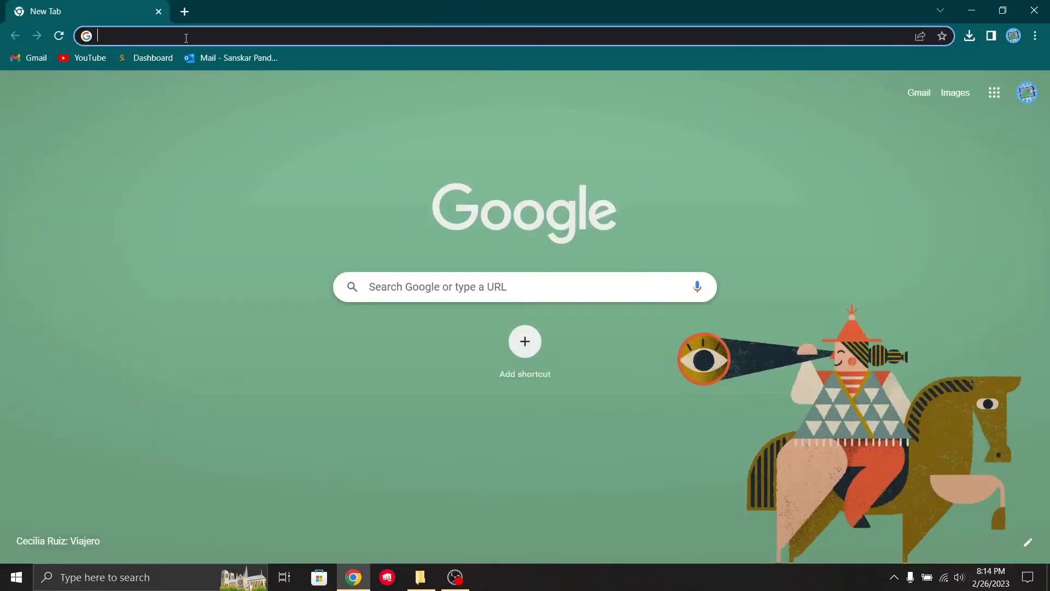
{"action": "type", "text": "r"}
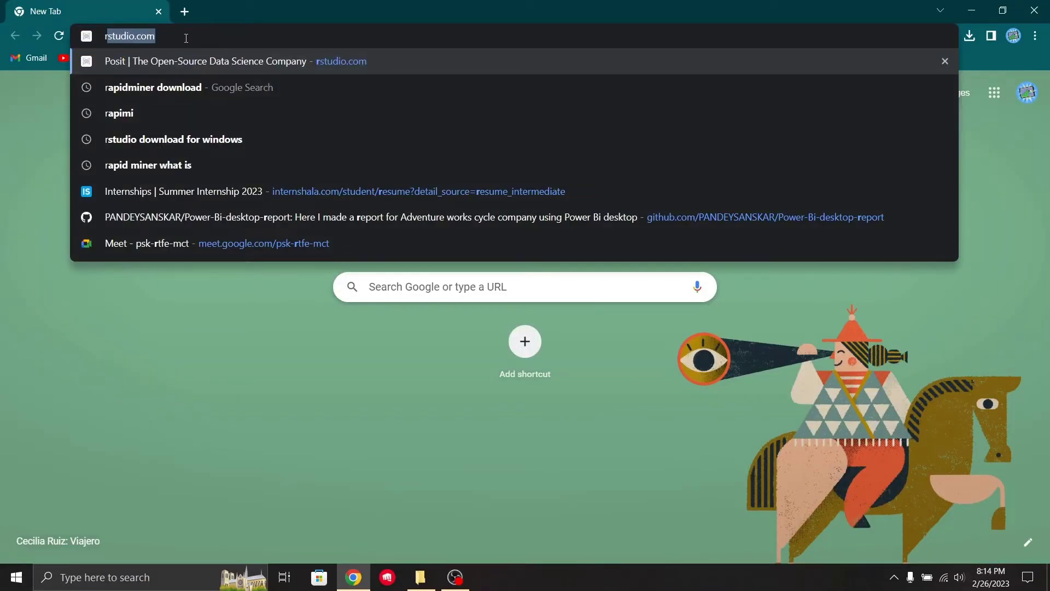
{"action": "type", "text": "apid"}
{"action": "key", "text": "Return"}
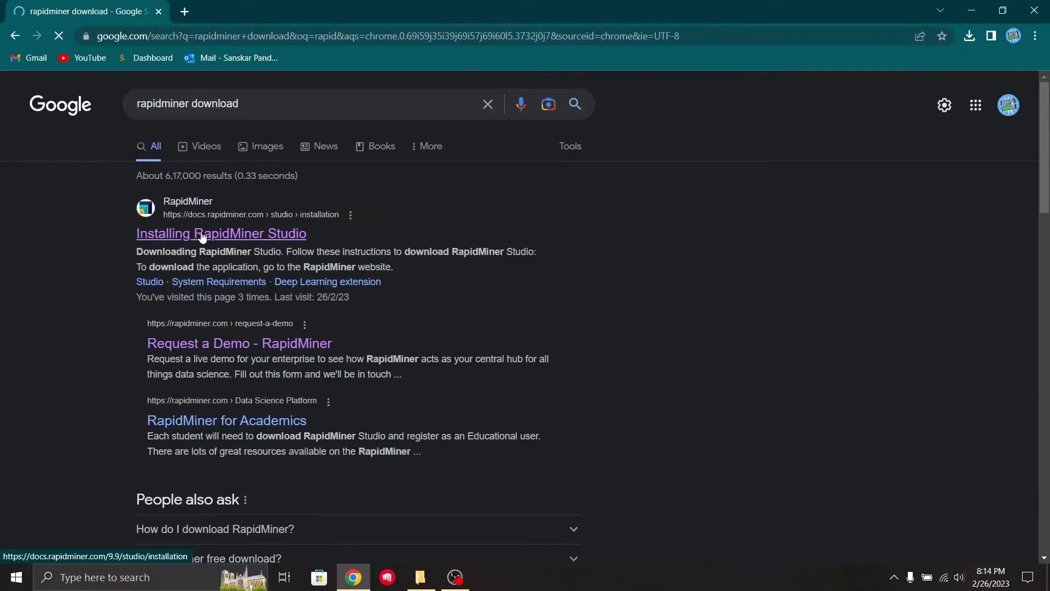
{"action": "left_click", "coordinate": [201, 236]}
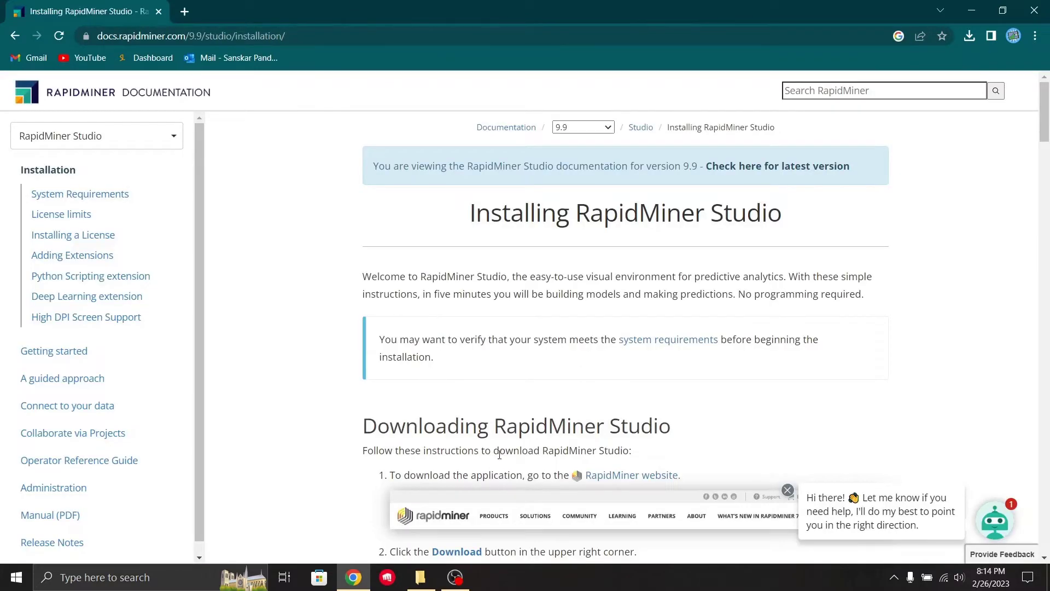
{"action": "scroll", "coordinate": [500, 455], "scroll_direction": "down", "scroll_amount": 2}
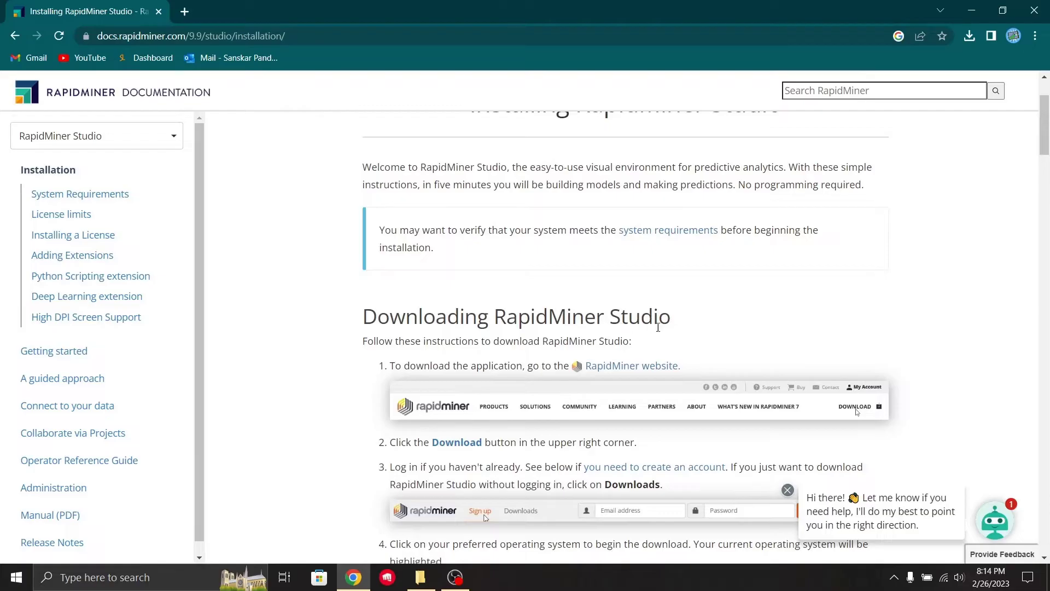
{"action": "left_click", "coordinate": [628, 370]}
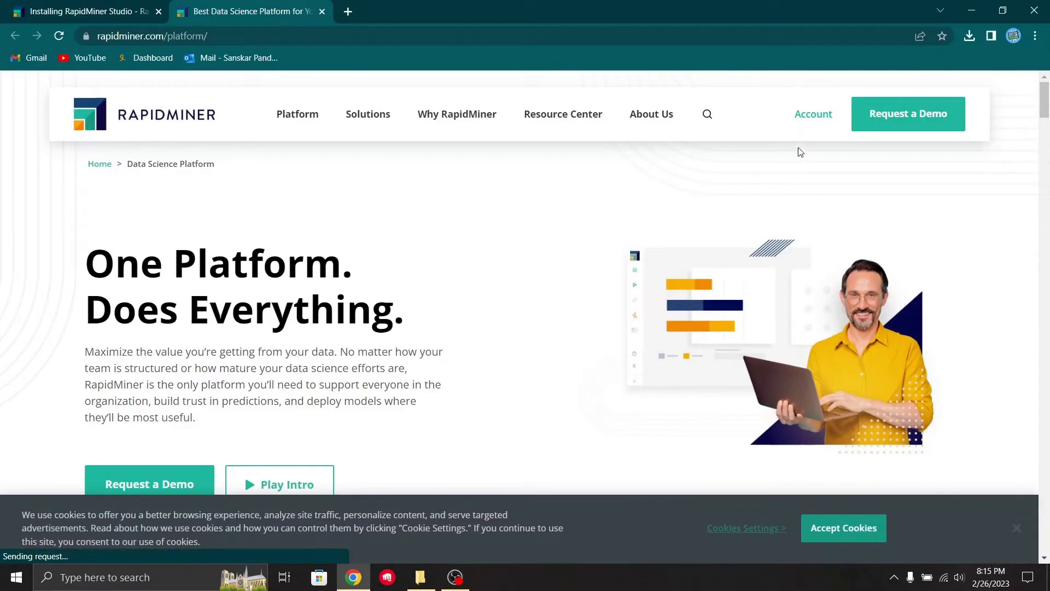
- Download RapidMiner Studio 10.1.1 for Windows 64bit from the account Downloads page
{"action": "left_click", "coordinate": [818, 123]}
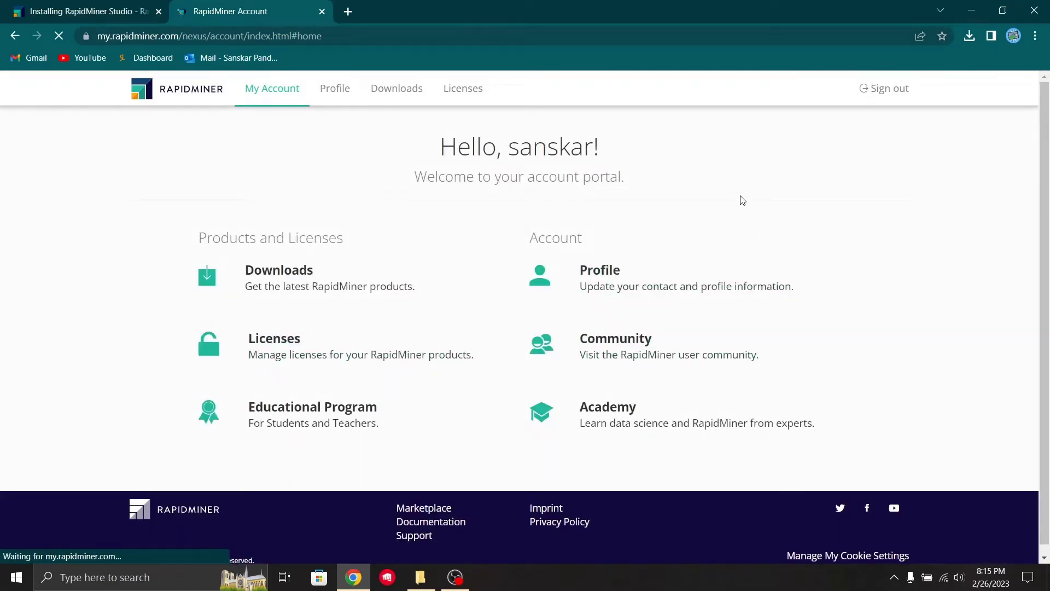
{"action": "left_click", "coordinate": [291, 275]}
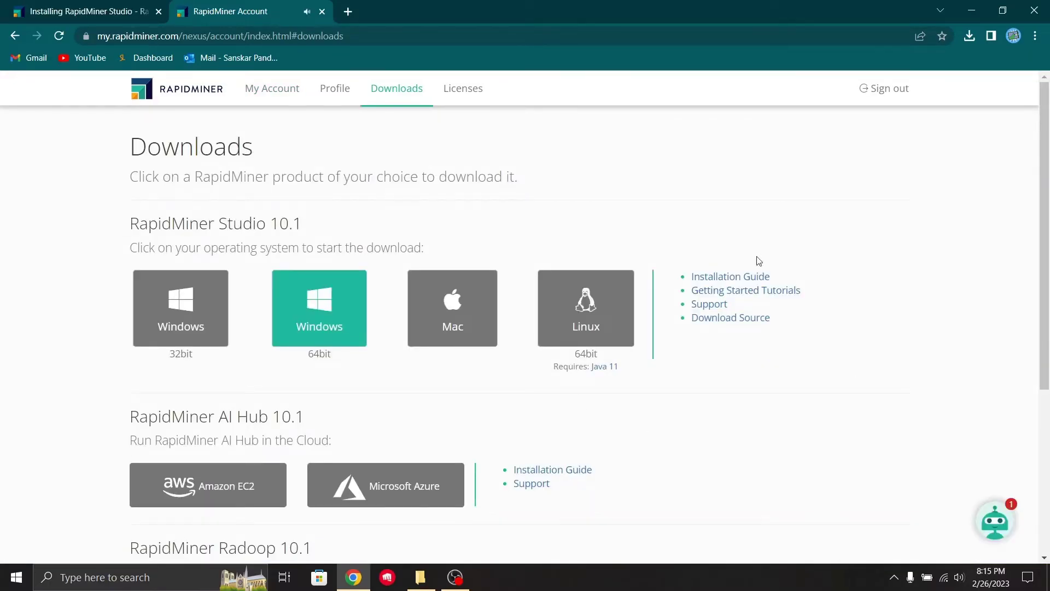
{"action": "scroll", "coordinate": [103, 248], "scroll_direction": "down", "scroll_amount": 2}
{"action": "scroll", "coordinate": [429, 487], "scroll_direction": "down", "scroll_amount": 1}
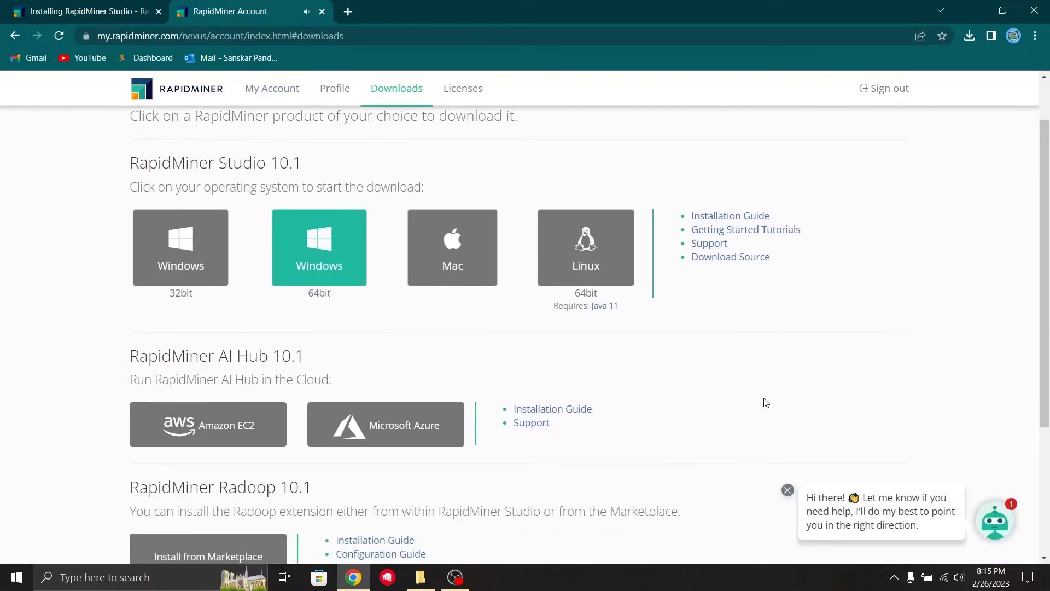
{"action": "scroll", "coordinate": [713, 270], "scroll_direction": "down", "scroll_amount": 2}
{"action": "scroll", "coordinate": [586, 195], "scroll_direction": "up", "scroll_amount": 3}
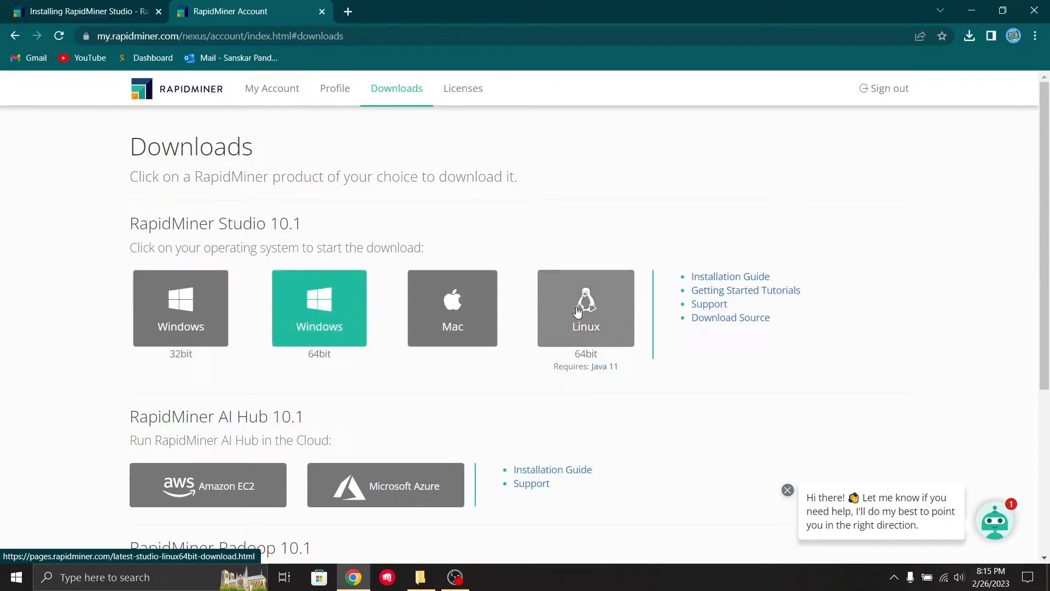
{"action": "left_click", "coordinate": [334, 313]}
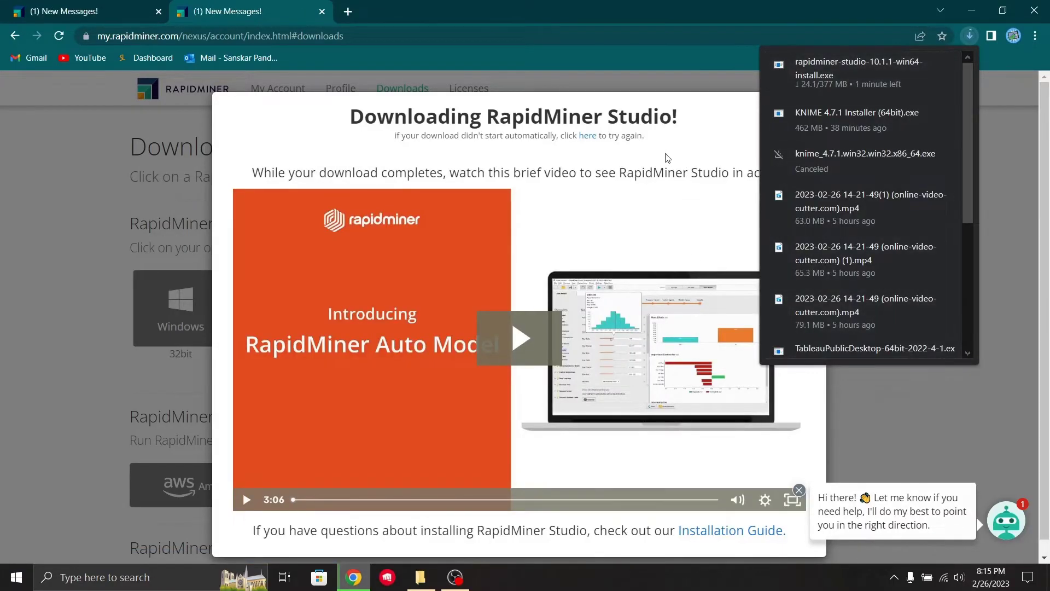
- Dismiss the download message and run rapidminer-studio-10.1.1-win64-install from the Downloads folder
{"action": "left_click", "coordinate": [800, 112]}
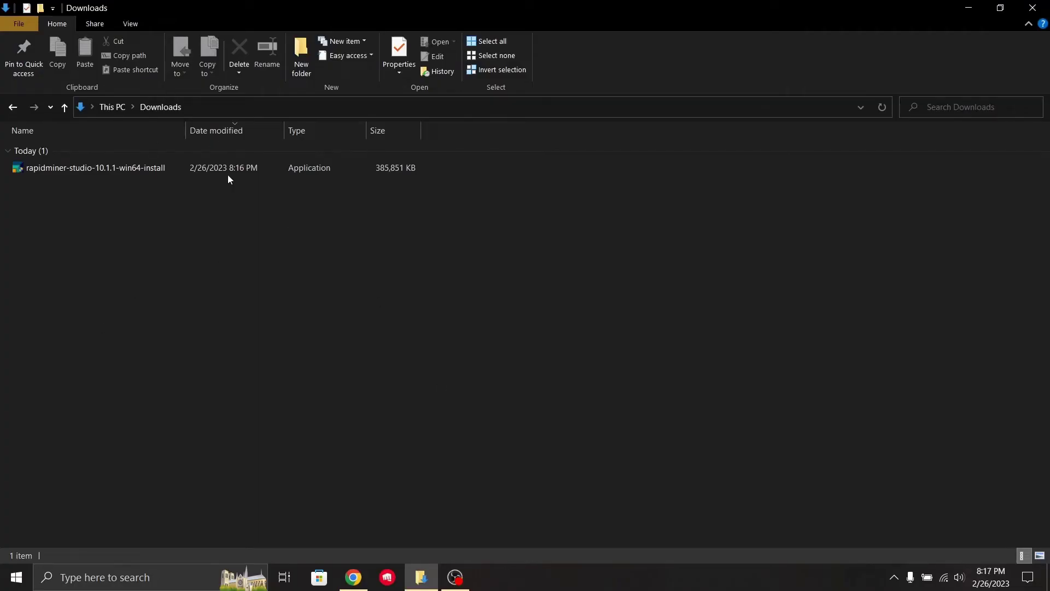
{"action": "double_click", "coordinate": [115, 170]}
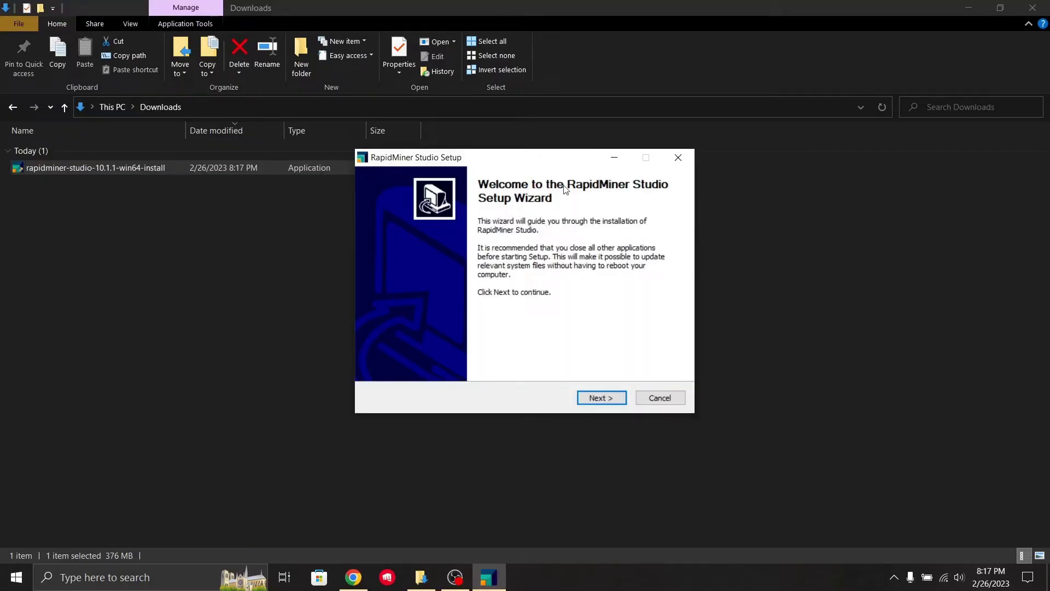
- Install RapidMiner Studio to the default location, accepting the license, and finish with launch enabled
{"action": "left_click", "coordinate": [595, 404]}
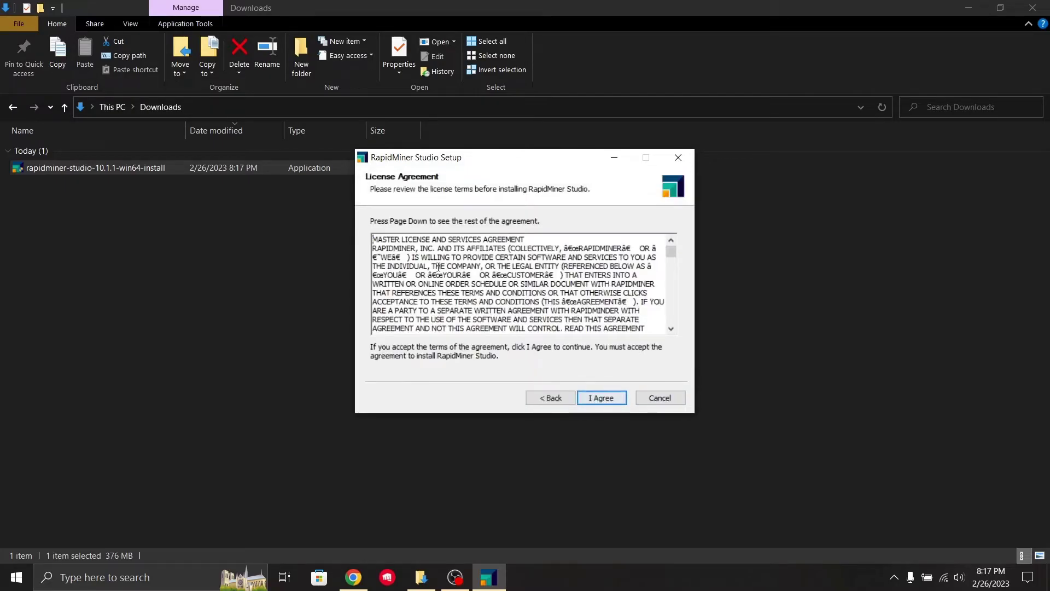
{"action": "mouse_move", "coordinate": [671, 252]}
{"action": "left_mouse_down"}
{"action": "mouse_move", "coordinate": [671, 301]}
{"action": "mouse_move", "coordinate": [665, 245]}
{"action": "left_mouse_up"}
{"action": "left_click", "coordinate": [600, 399]}
{"action": "left_click", "coordinate": [600, 400]}
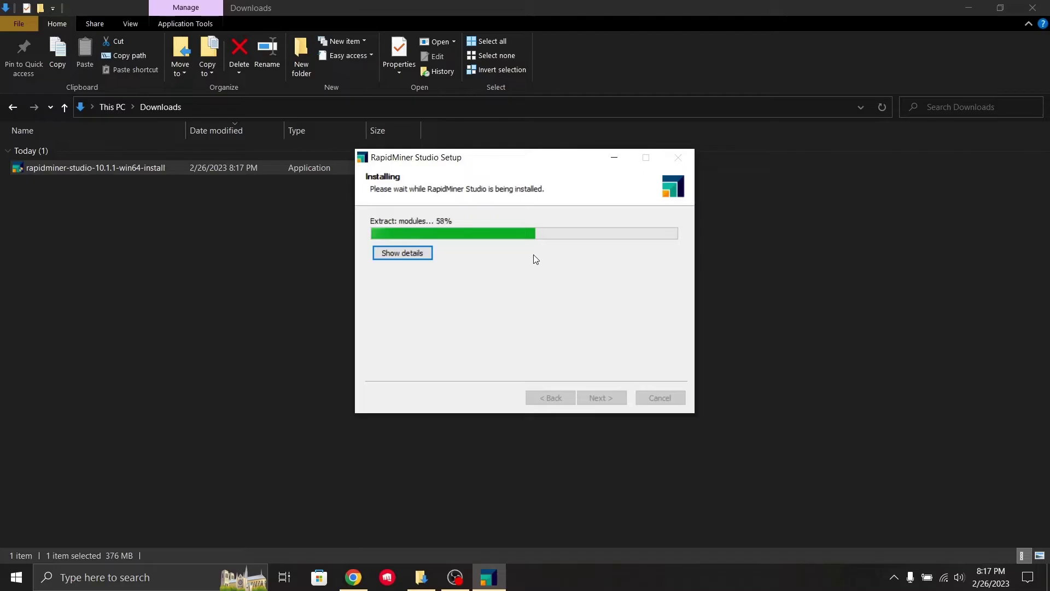
{"action": "left_click", "coordinate": [412, 259]}
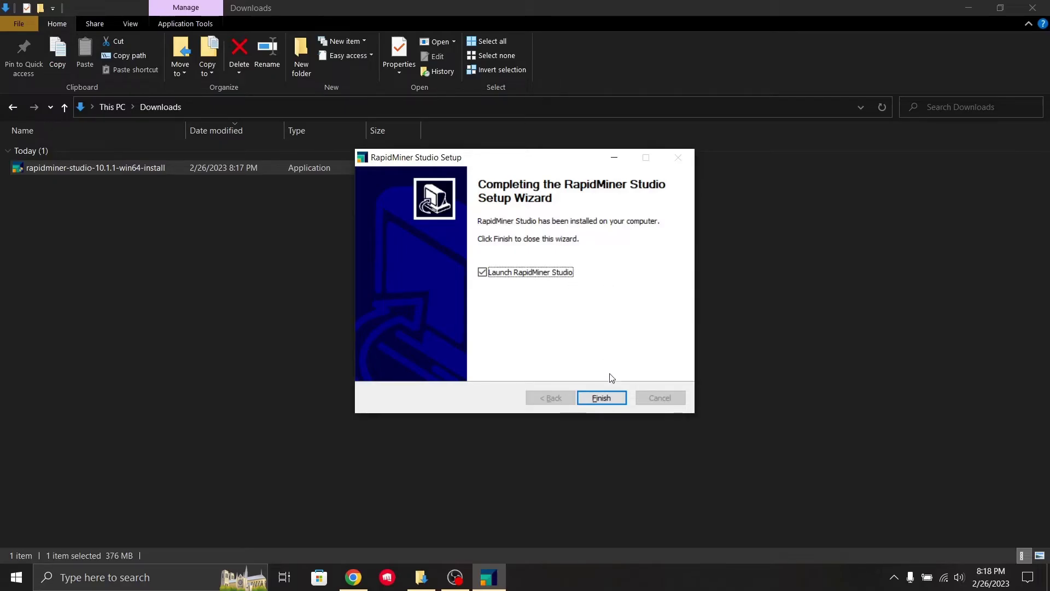
{"action": "left_click", "coordinate": [601, 398]}
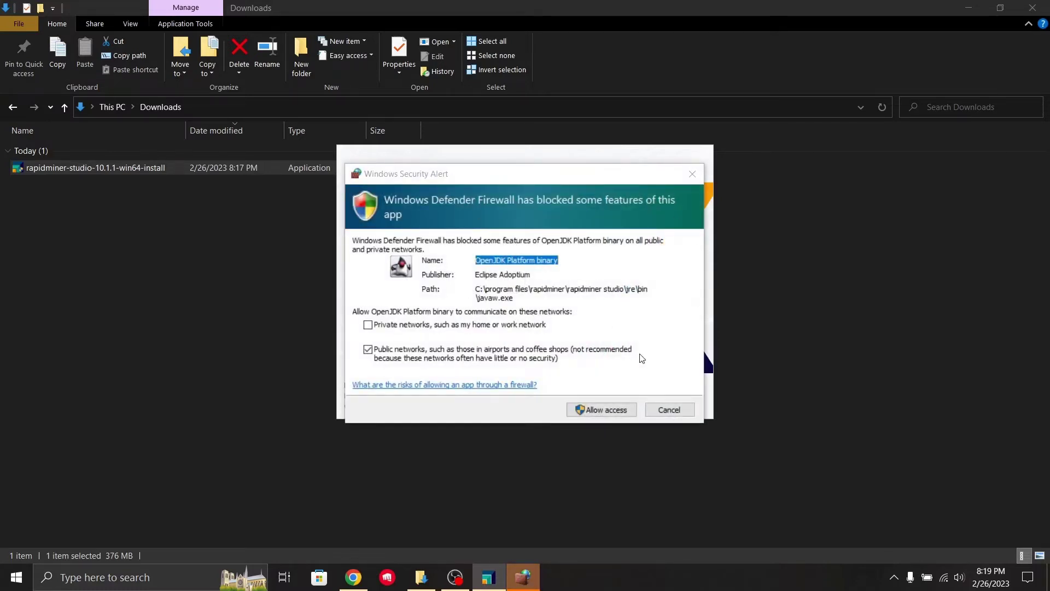
- Allow the OpenJDK runtime through the firewall and accept the RapidMiner end user license agreement
{"action": "left_click", "coordinate": [597, 411]}
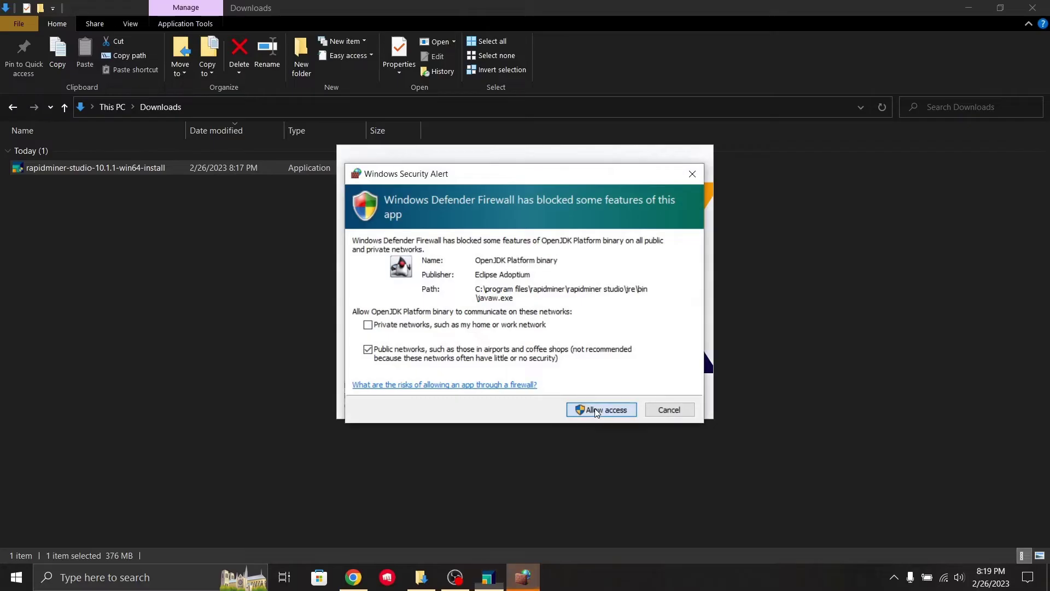
{"action": "left_click", "coordinate": [601, 410]}
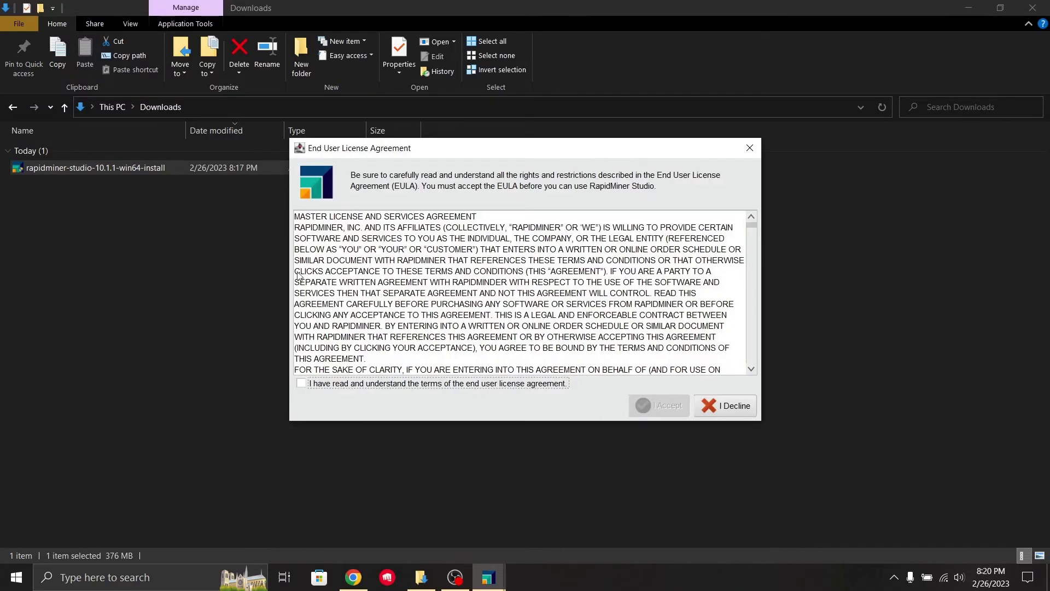
{"action": "left_click", "coordinate": [302, 385]}
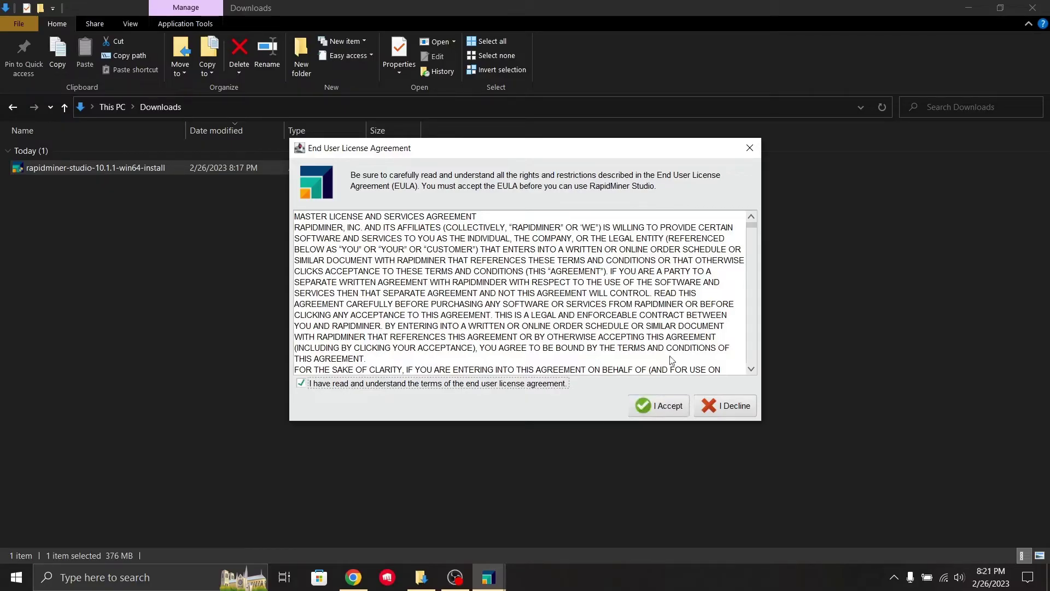
{"action": "left_click", "coordinate": [674, 406]}
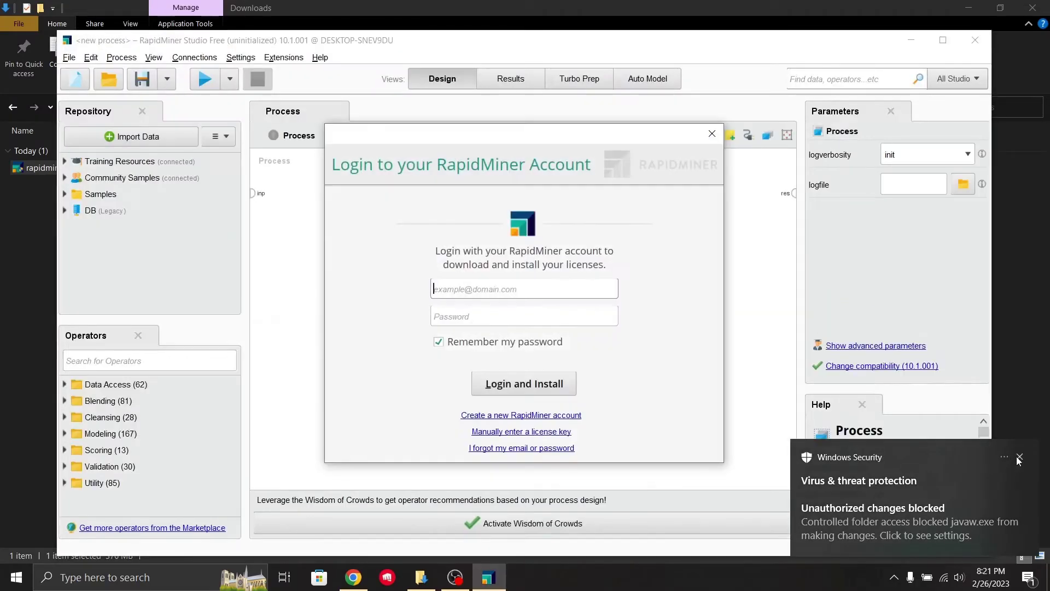
- Dismiss the security notification, confirm the Trial license with I'm ready!, and maximize Studio
{"action": "left_click", "coordinate": [1017, 456]}
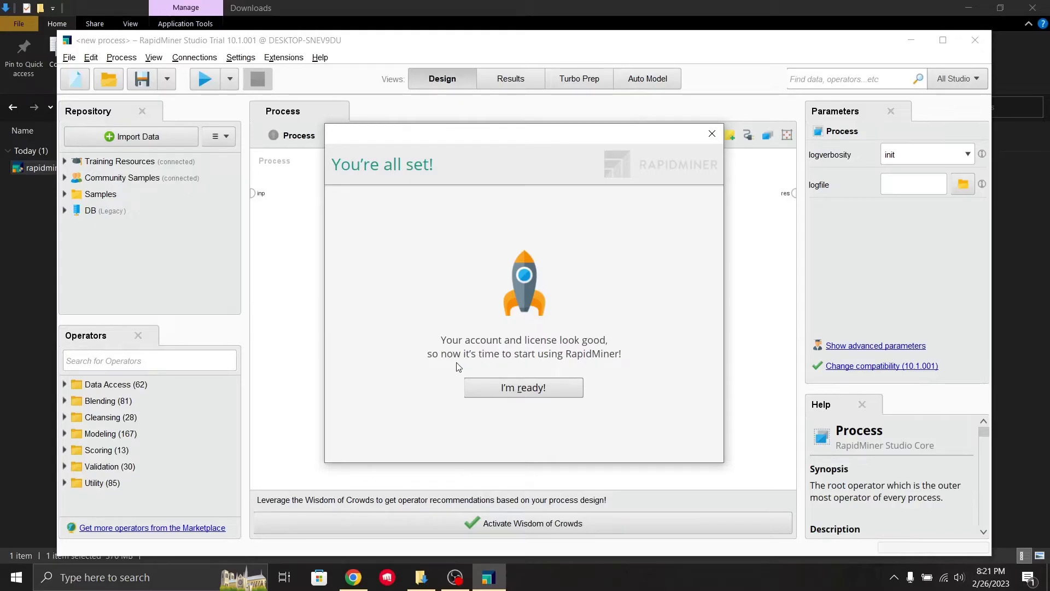
{"action": "left_click", "coordinate": [521, 388]}
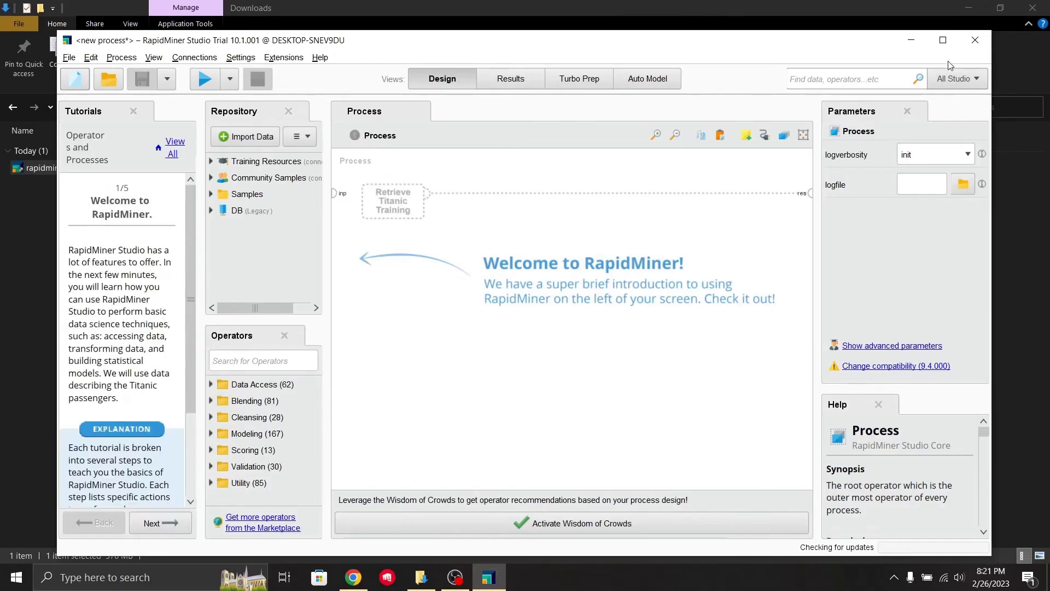
{"action": "left_click", "coordinate": [947, 40]}
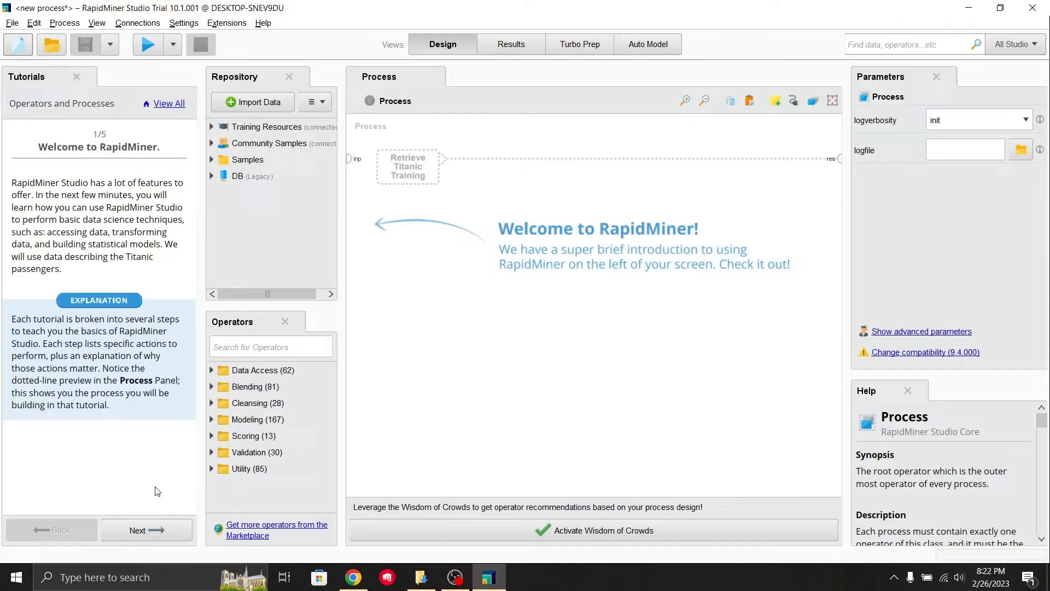
- Skip through the Welcome tutorial steps and leave it for an empty process
{"action": "left_click", "coordinate": [152, 527]}
{"action": "left_click", "coordinate": [151, 527]}
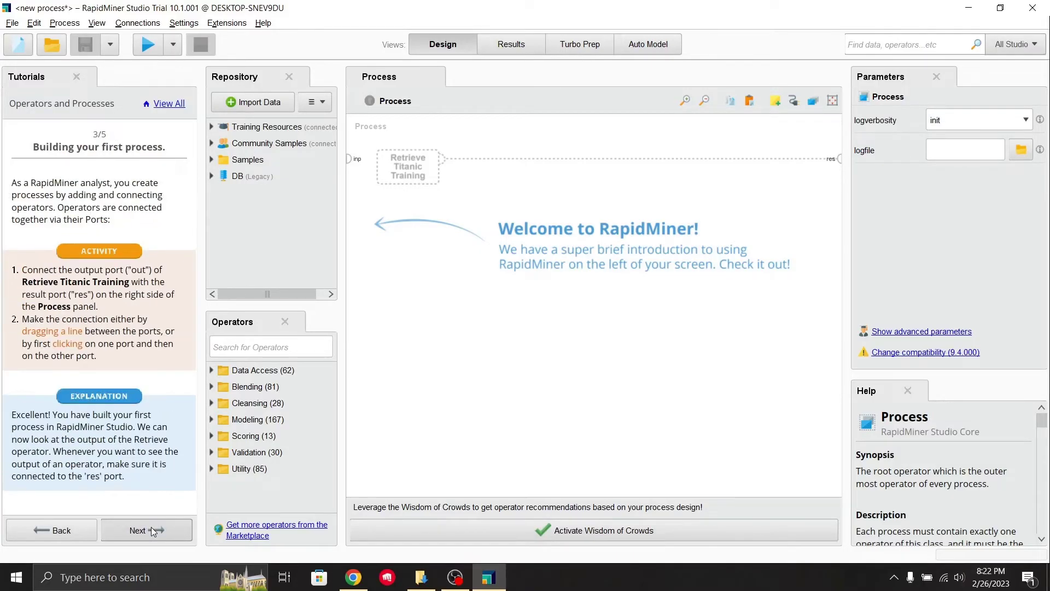
{"action": "left_click", "coordinate": [151, 527]}
{"action": "left_click", "coordinate": [151, 526]}
{"action": "left_click", "coordinate": [152, 527]}
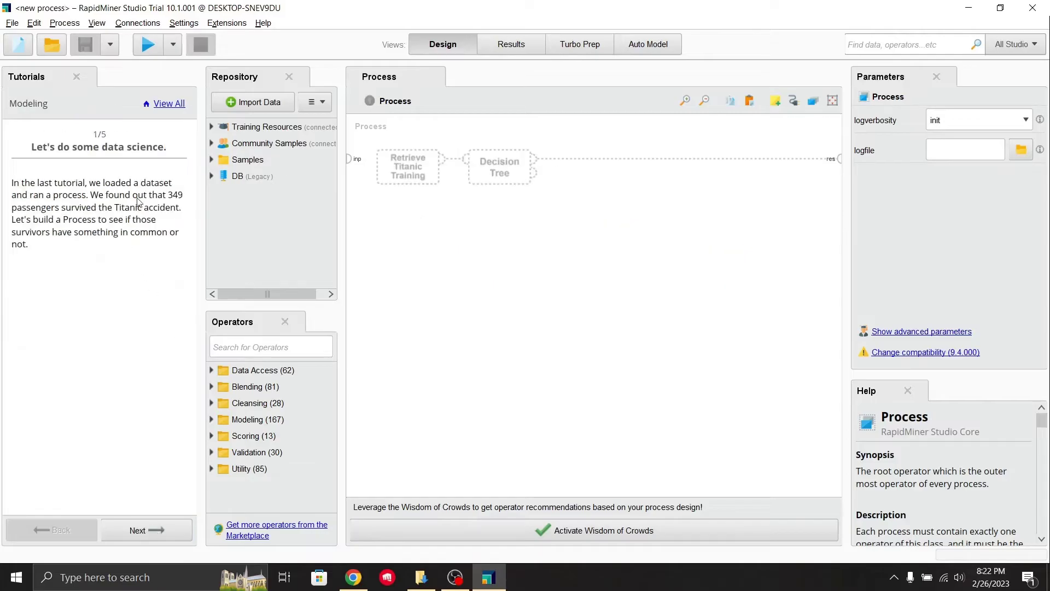
{"action": "left_click", "coordinate": [164, 103]}
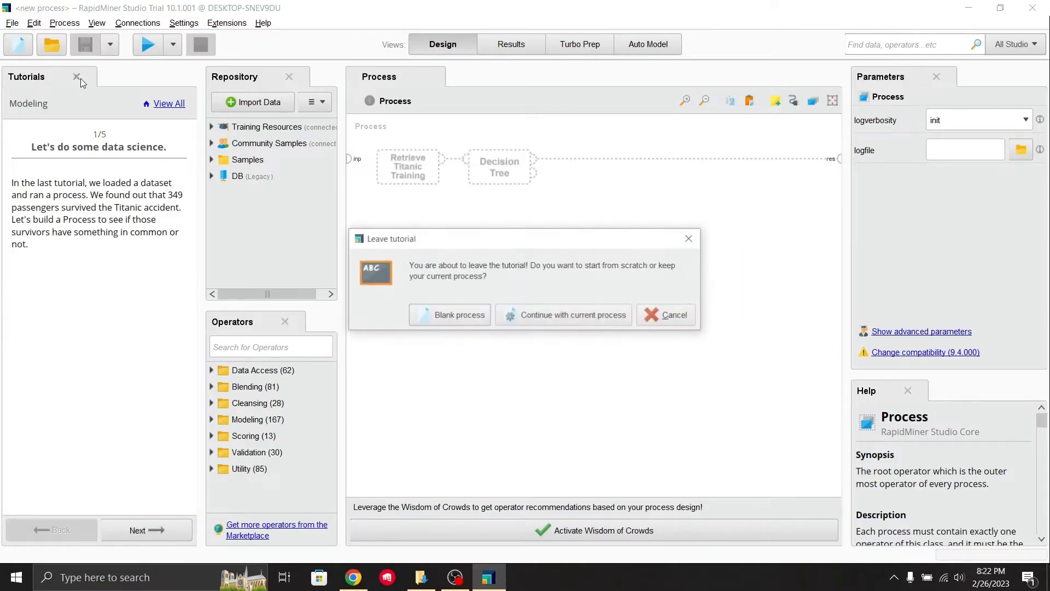
{"action": "left_click", "coordinate": [564, 322]}
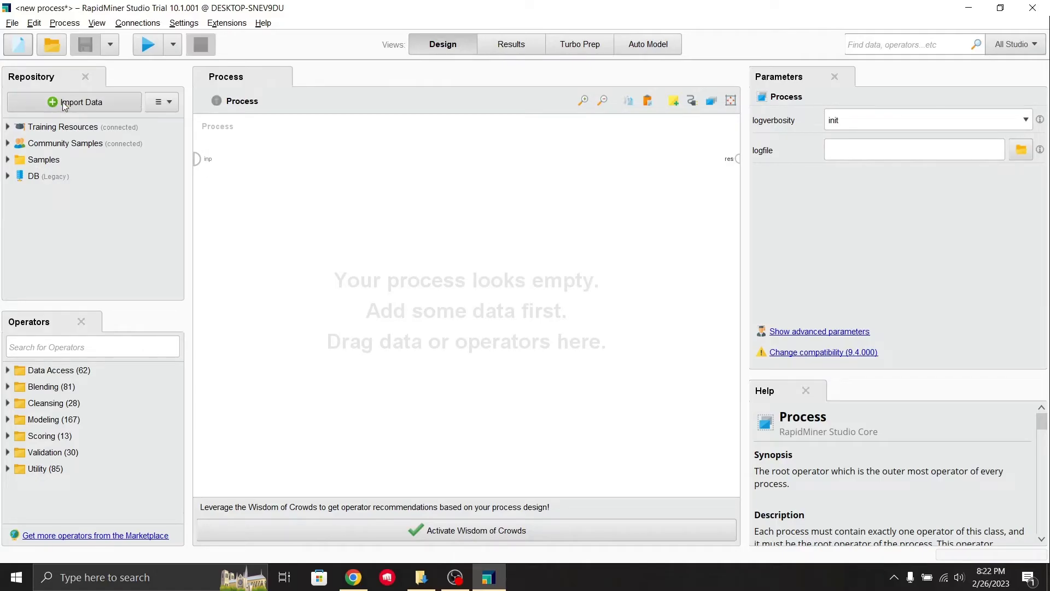
- Expand Samples > data and drag the Titanic dataset onto the canvas as Retrieve Titanic
{"action": "left_click", "coordinate": [9, 160]}
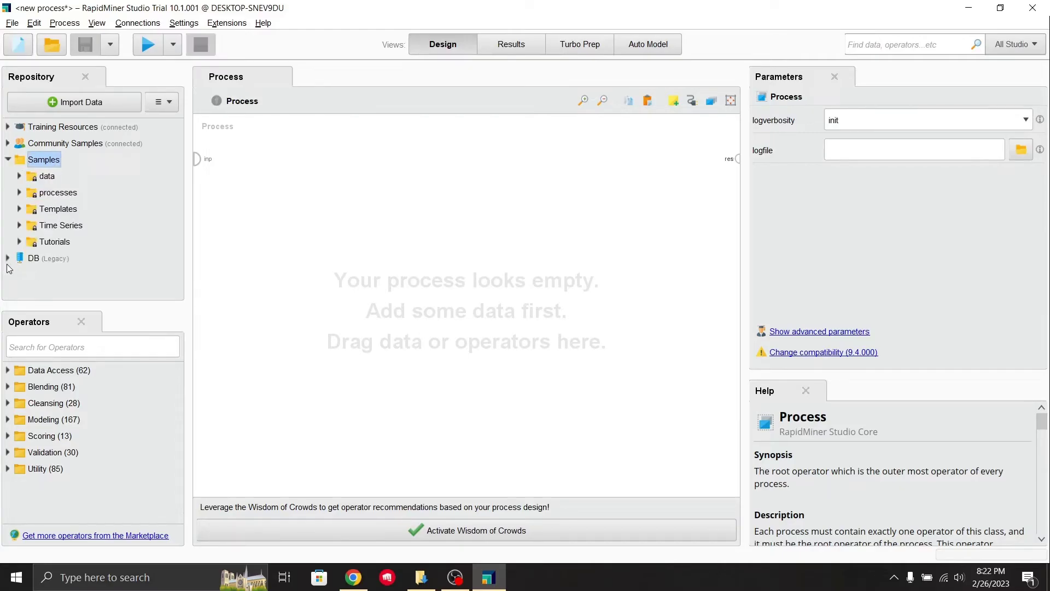
{"action": "left_click", "coordinate": [8, 261]}
{"action": "left_click", "coordinate": [19, 176]}
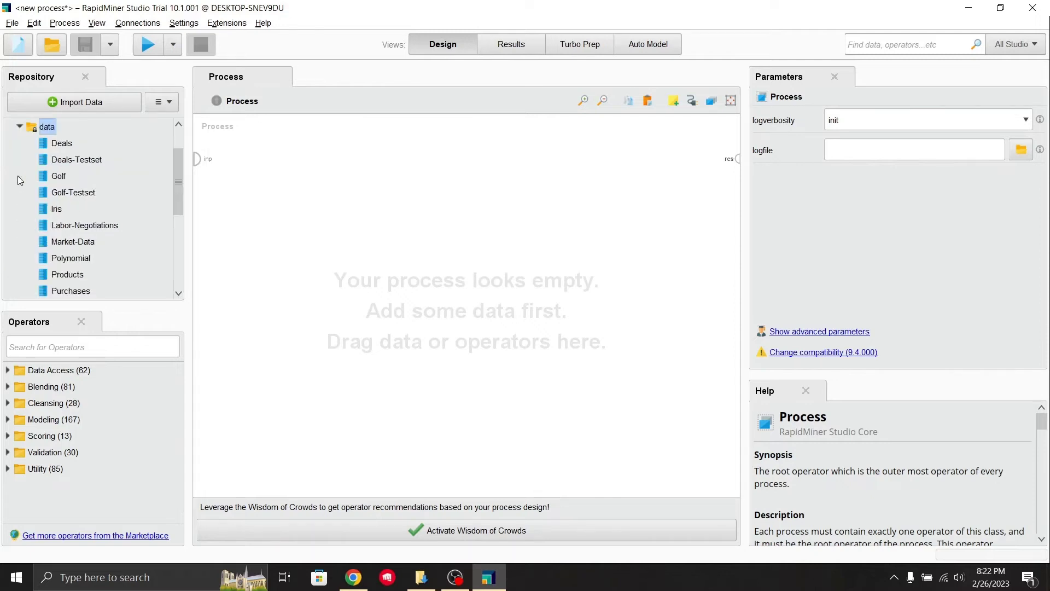
{"action": "left_click_drag", "start_coordinate": [179, 179], "coordinate": [183, 227]}
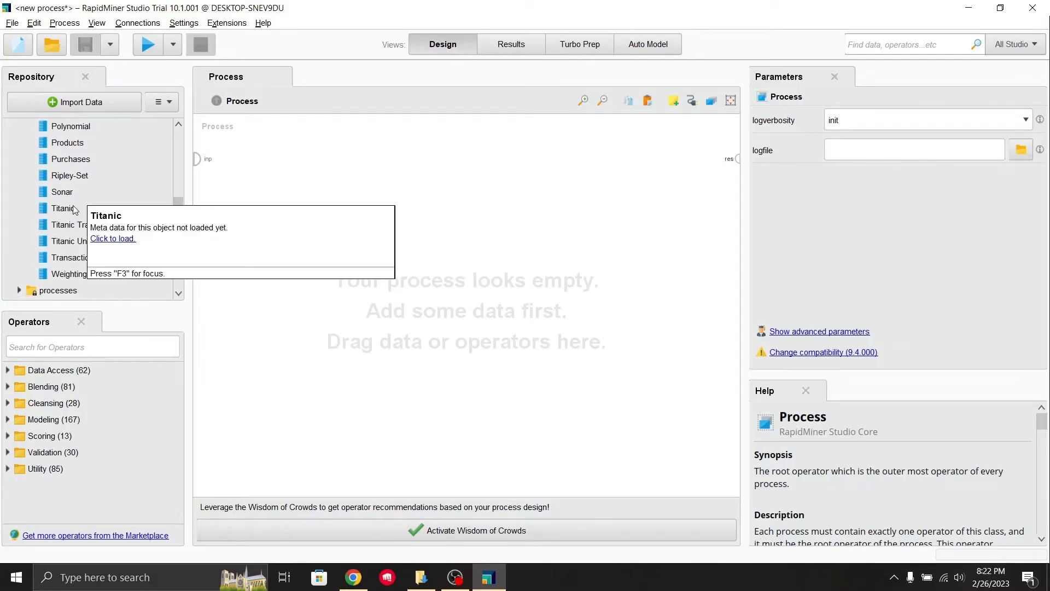
{"action": "left_click_drag", "start_coordinate": [75, 208], "coordinate": [222, 223]}
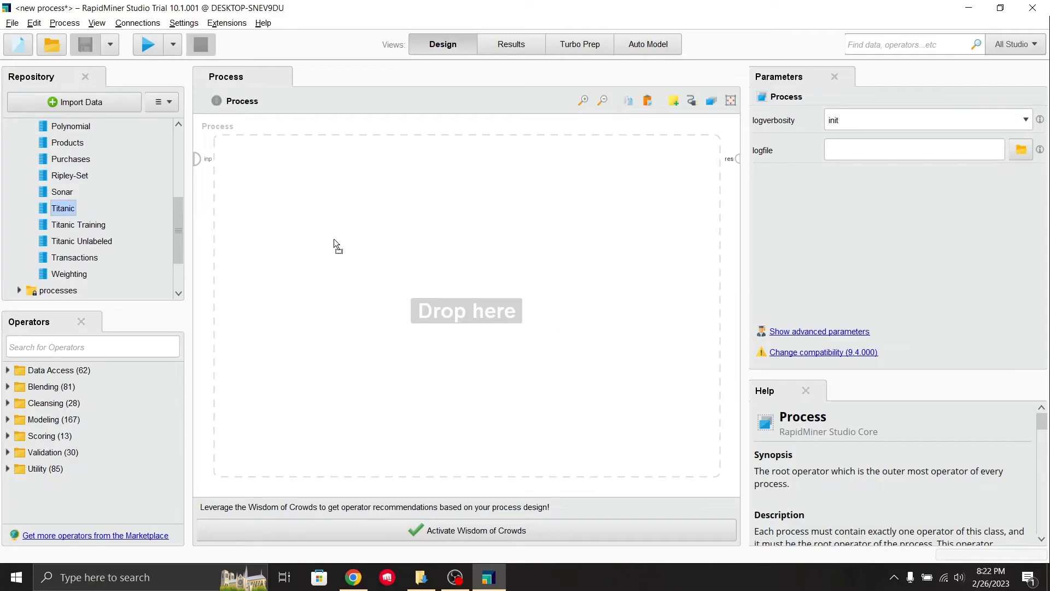
{"action": "left_click_drag", "start_coordinate": [334, 240], "coordinate": [335, 241]}
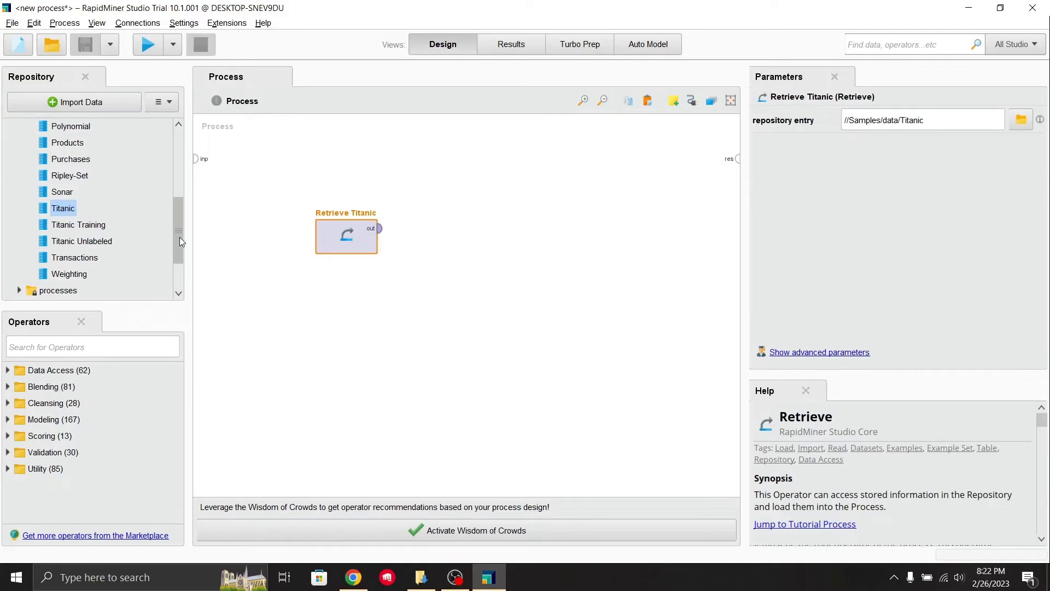
{"action": "left_click_drag", "start_coordinate": [177, 238], "coordinate": [180, 190]}
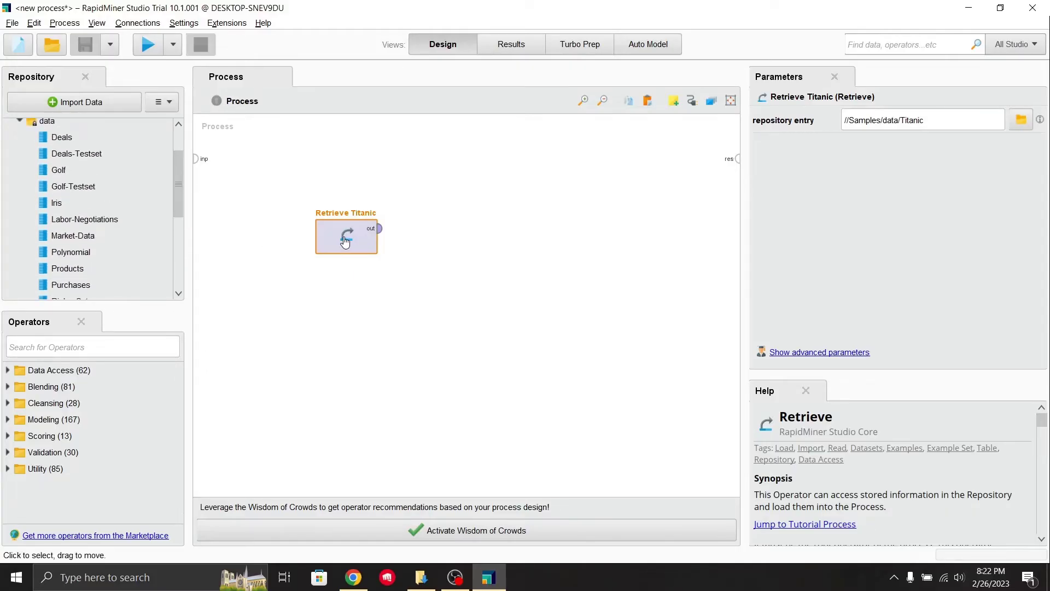
{"action": "left_click", "coordinate": [1021, 119]}
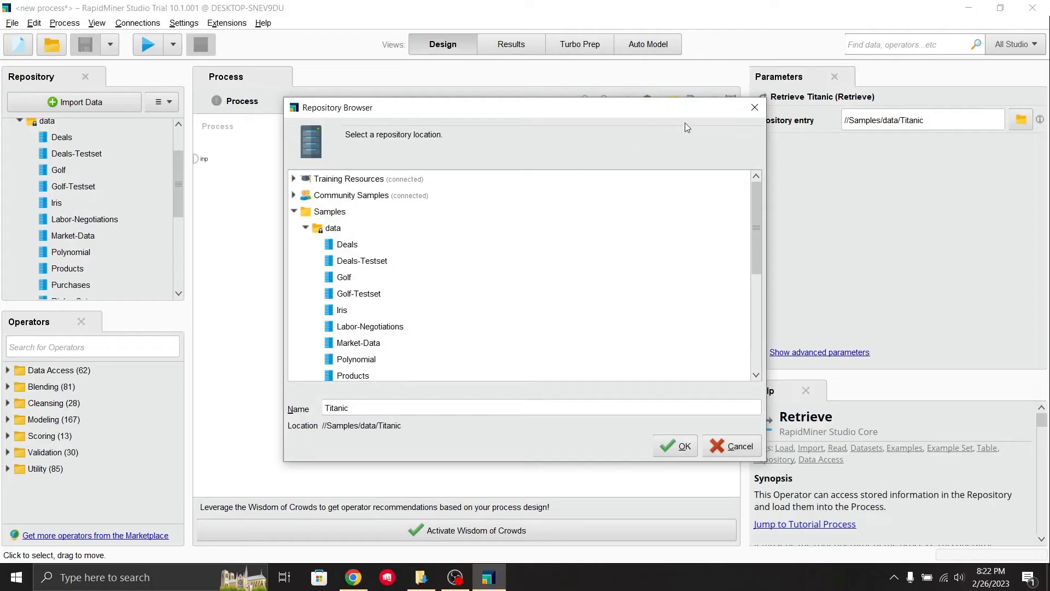
{"action": "left_click", "coordinate": [678, 448]}
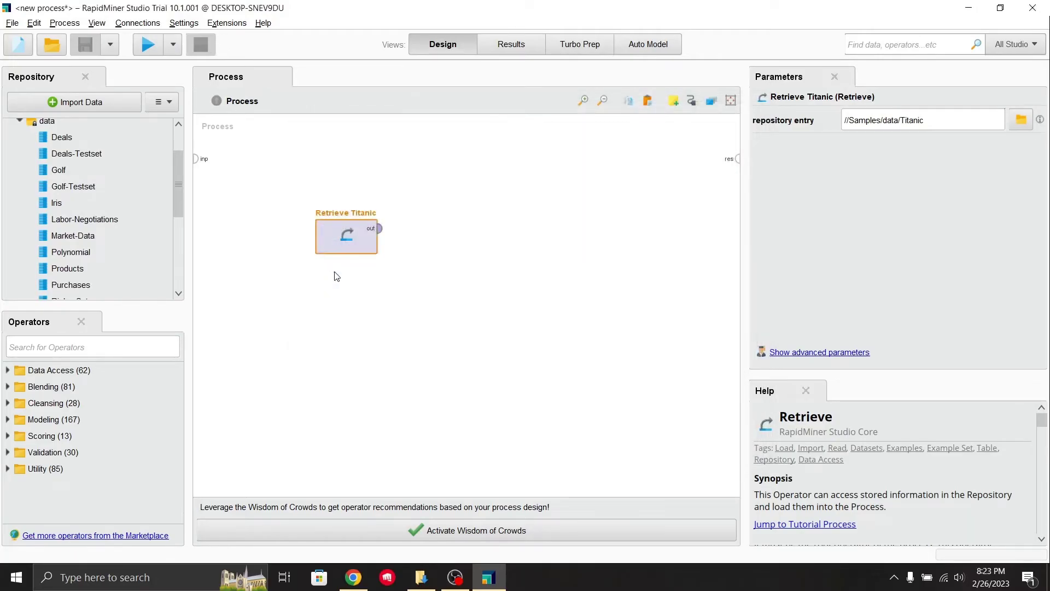
{"action": "right_click", "coordinate": [344, 240]}
{"action": "left_click", "coordinate": [364, 249]}
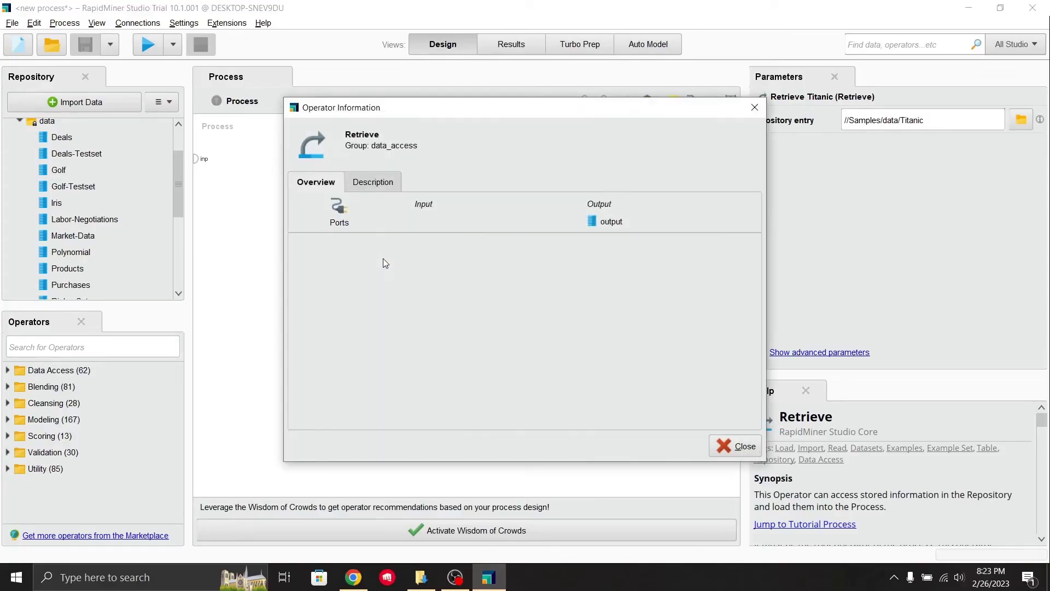
{"action": "left_click", "coordinate": [383, 180]}
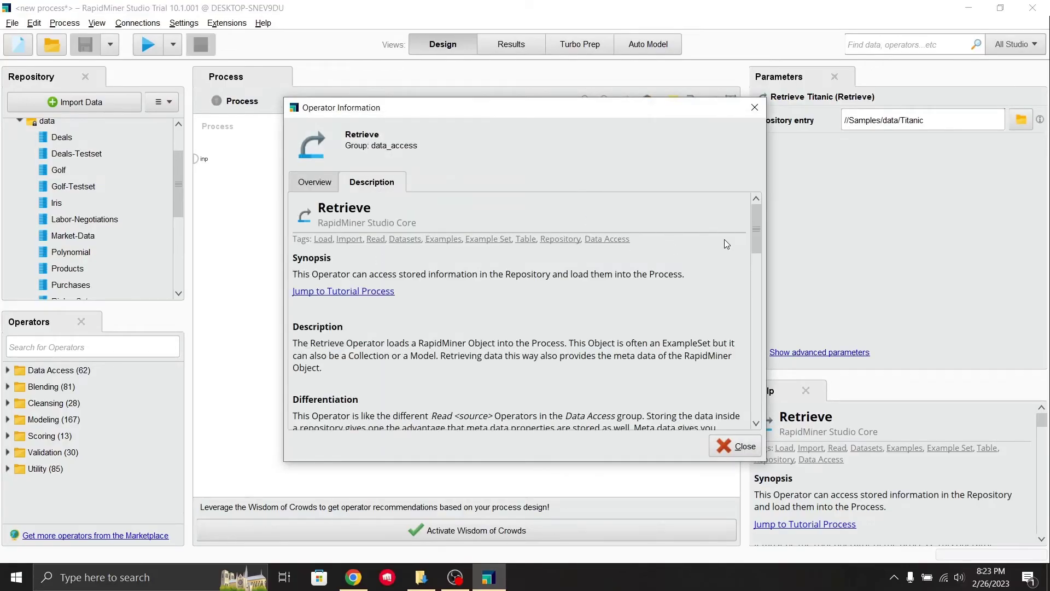
{"action": "left_click_drag", "start_coordinate": [756, 229], "coordinate": [759, 402]}
{"action": "left_click", "coordinate": [315, 182]}
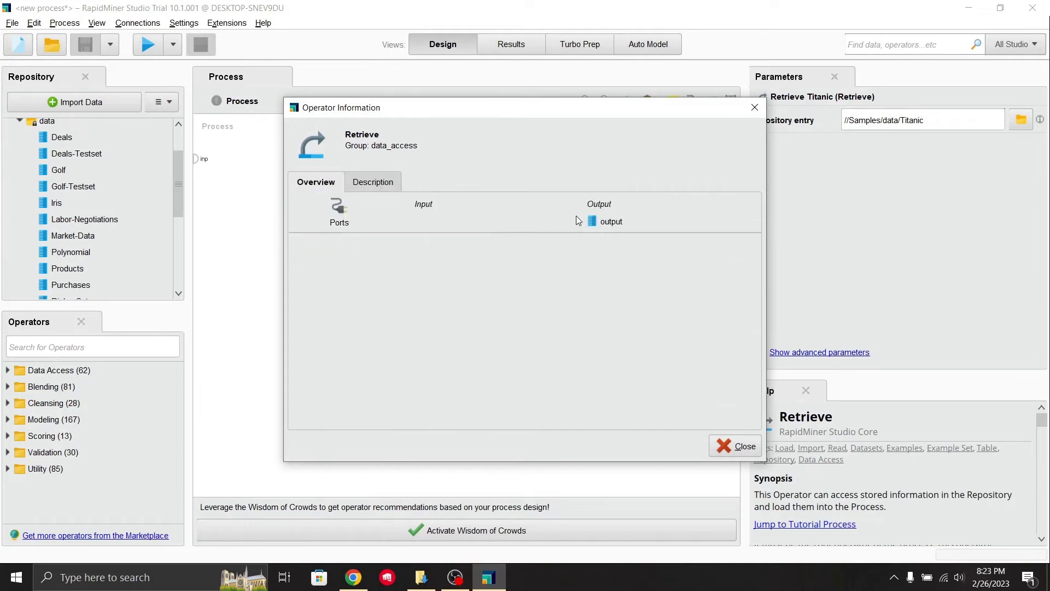
{"action": "left_click", "coordinate": [735, 447]}
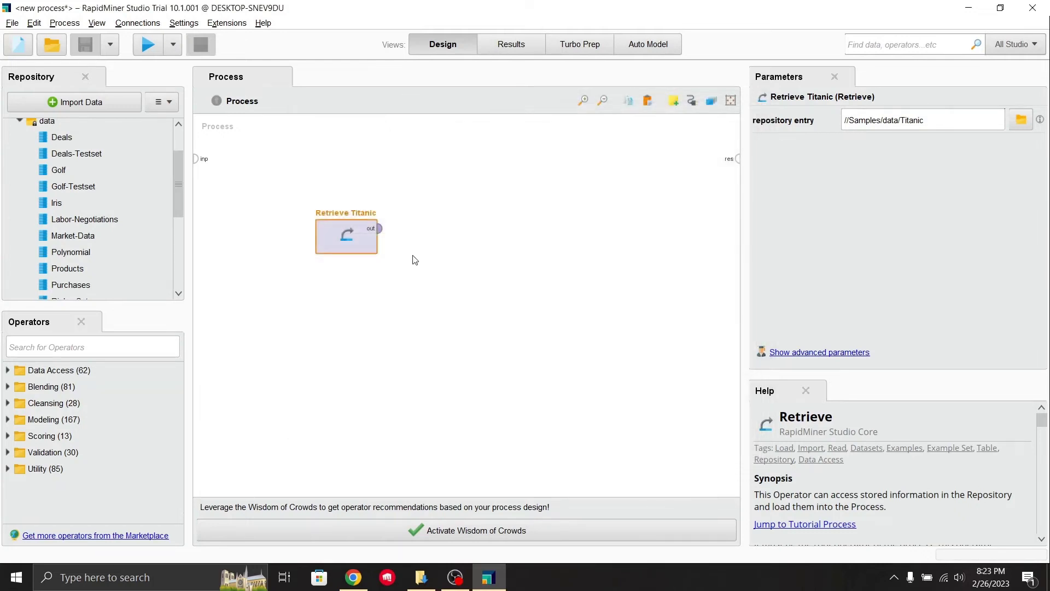
{"action": "left_click", "coordinate": [383, 233]}
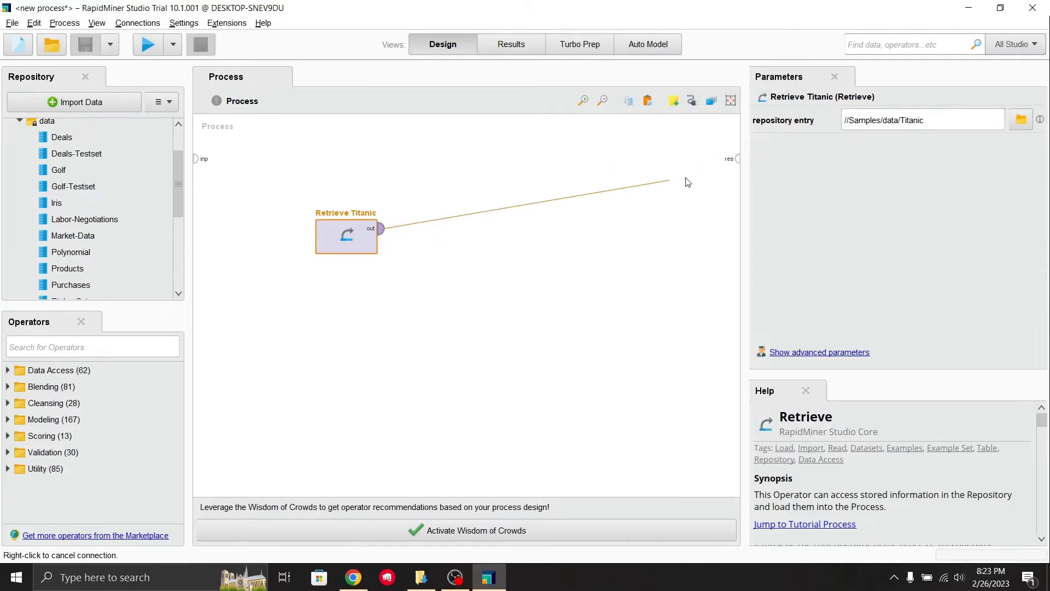
- Wire Retrieve Titanic's out to res, run it, review the 1,309-row ExampleSet, then return to Design
{"action": "left_click", "coordinate": [737, 160]}
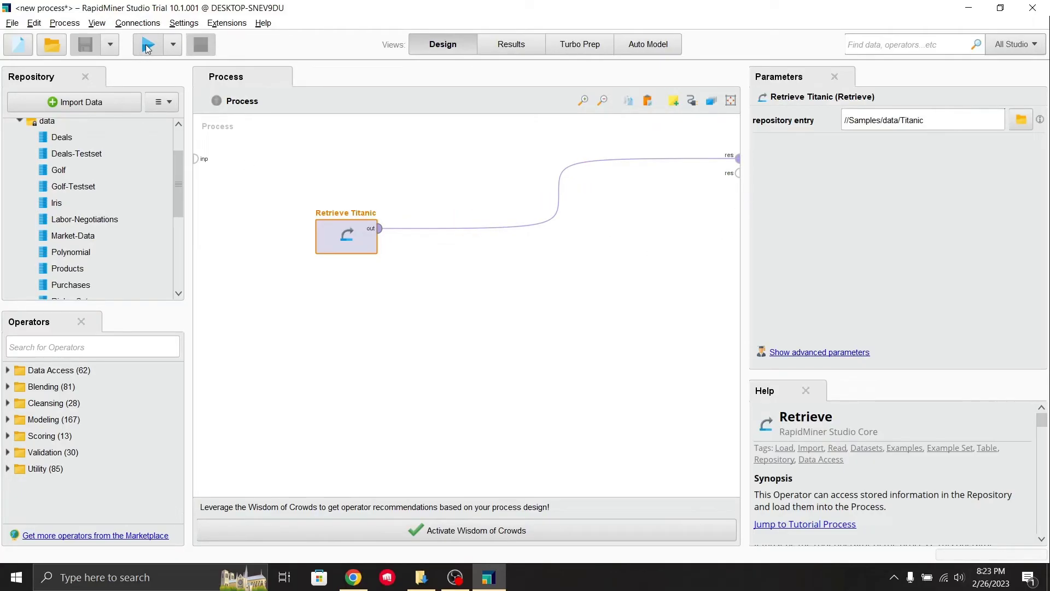
{"action": "left_click", "coordinate": [147, 46]}
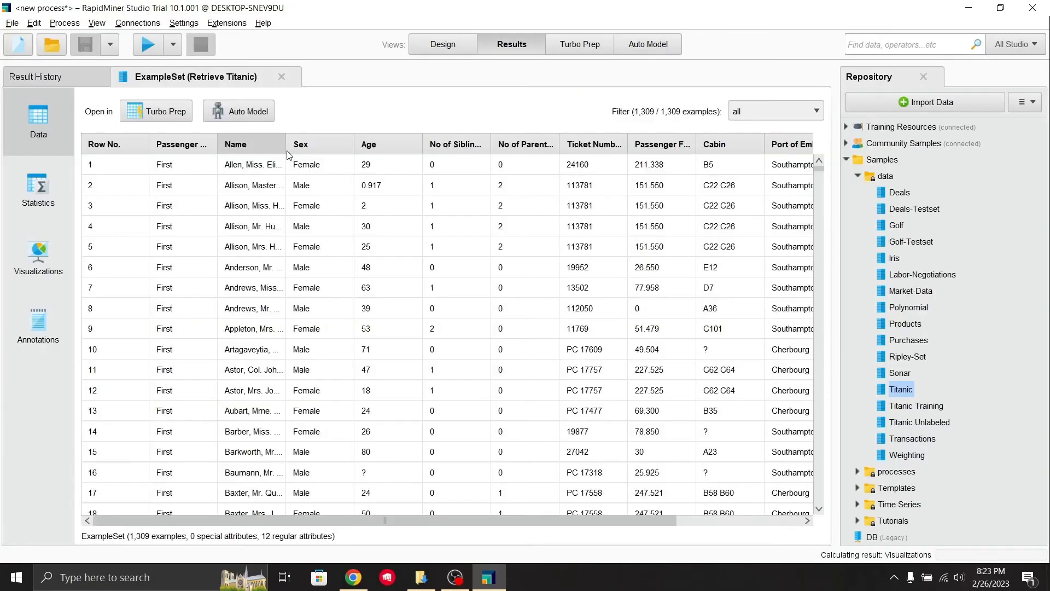
{"action": "left_click_drag", "start_coordinate": [424, 520], "coordinate": [382, 522]}
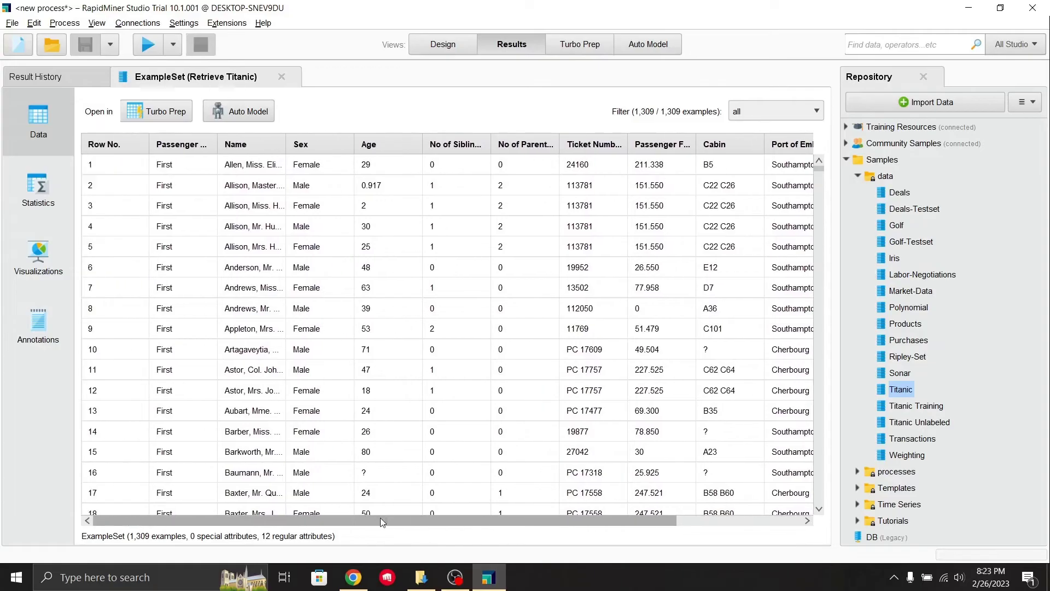
{"action": "left_click", "coordinate": [68, 78]}
{"action": "left_click", "coordinate": [167, 82]}
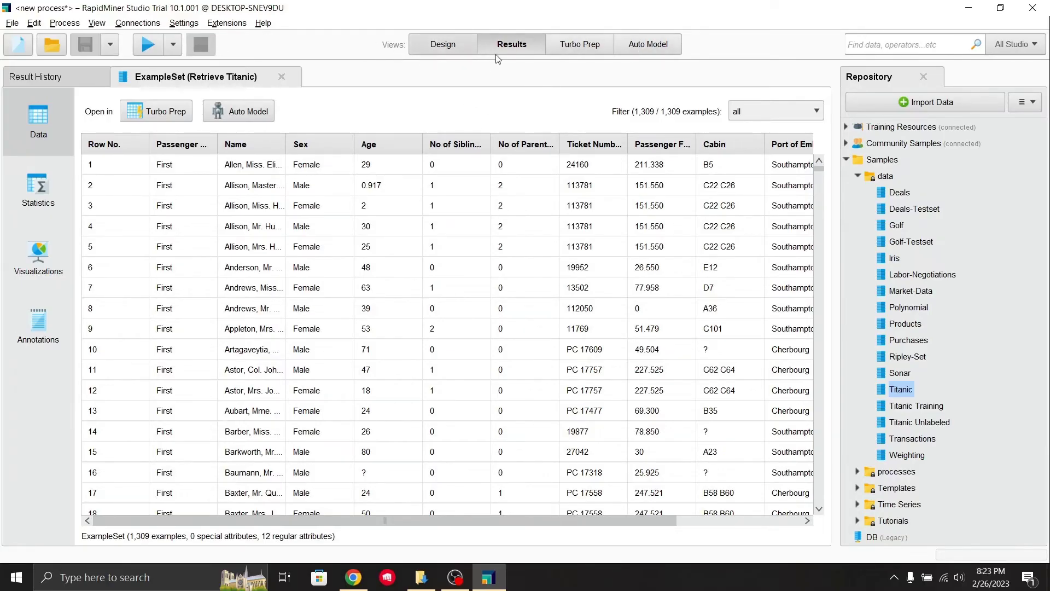
{"action": "left_click", "coordinate": [445, 45]}
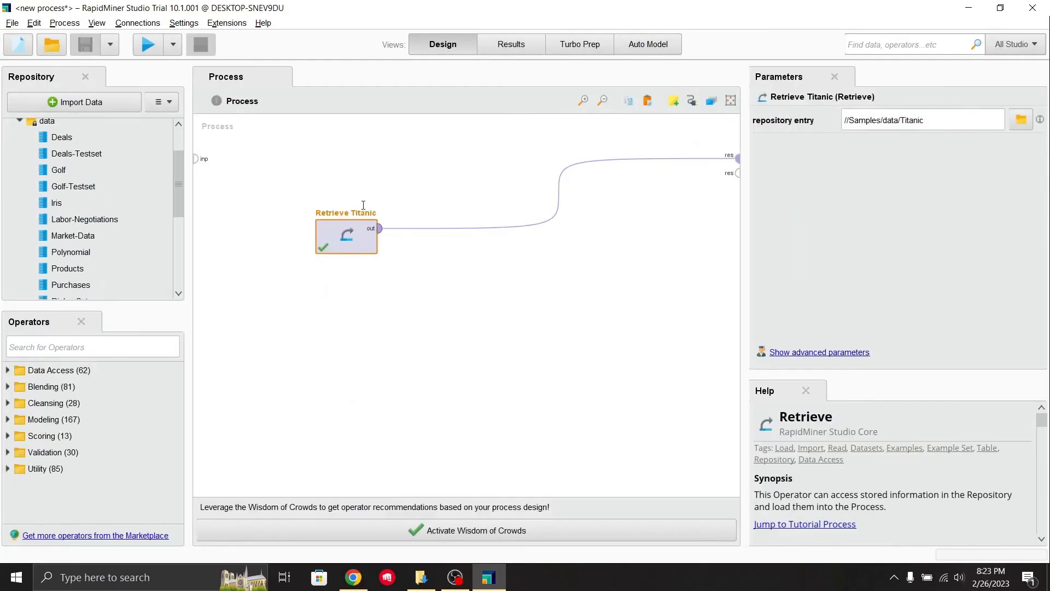
{"action": "left_click", "coordinate": [510, 48]}
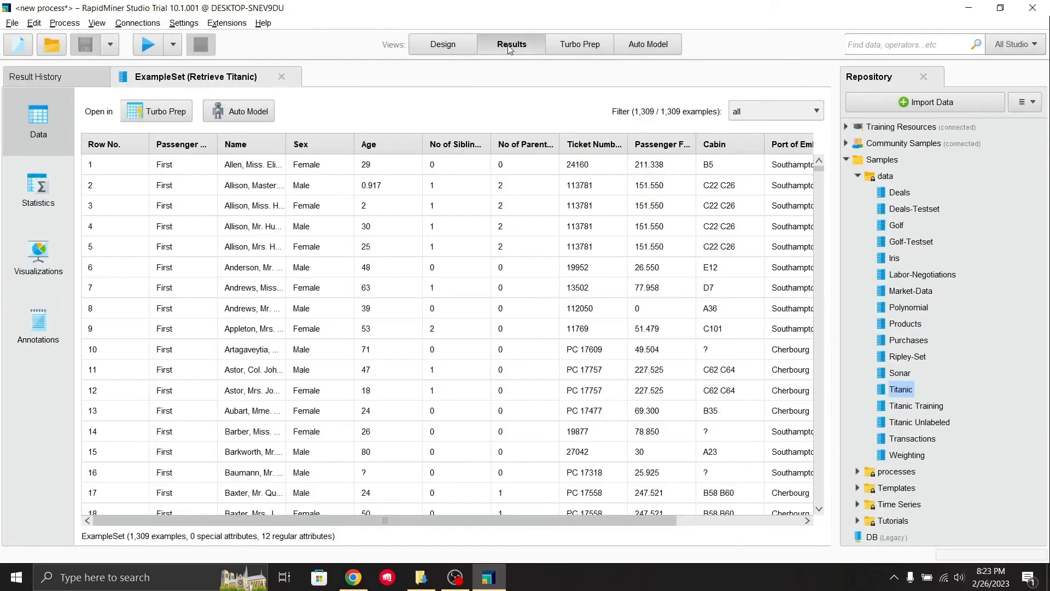
{"action": "left_click", "coordinate": [459, 47]}
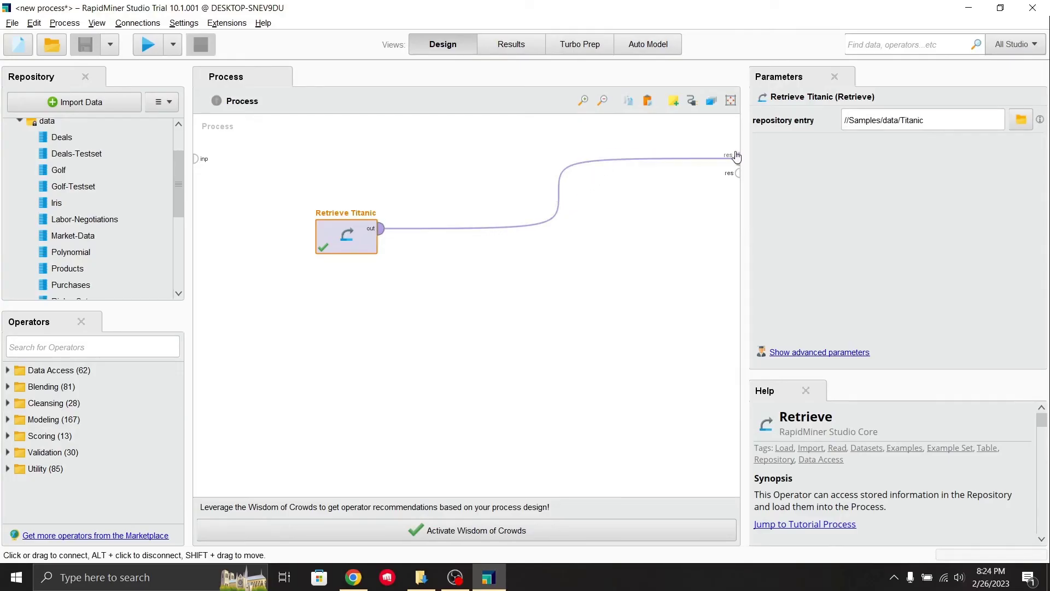
{"action": "left_click", "coordinate": [512, 44]}
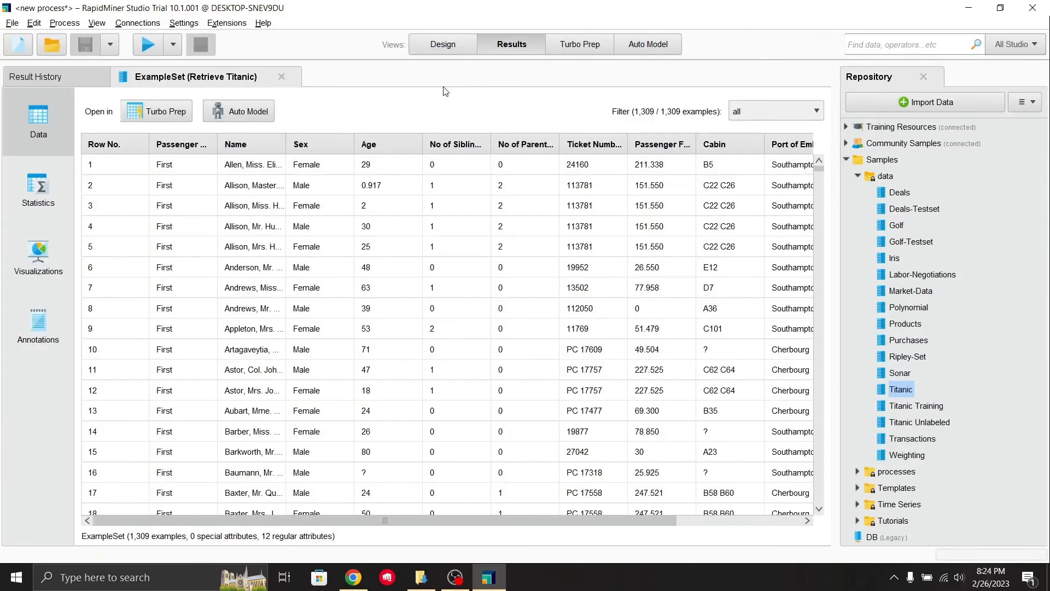
{"action": "left_click", "coordinate": [582, 45]}
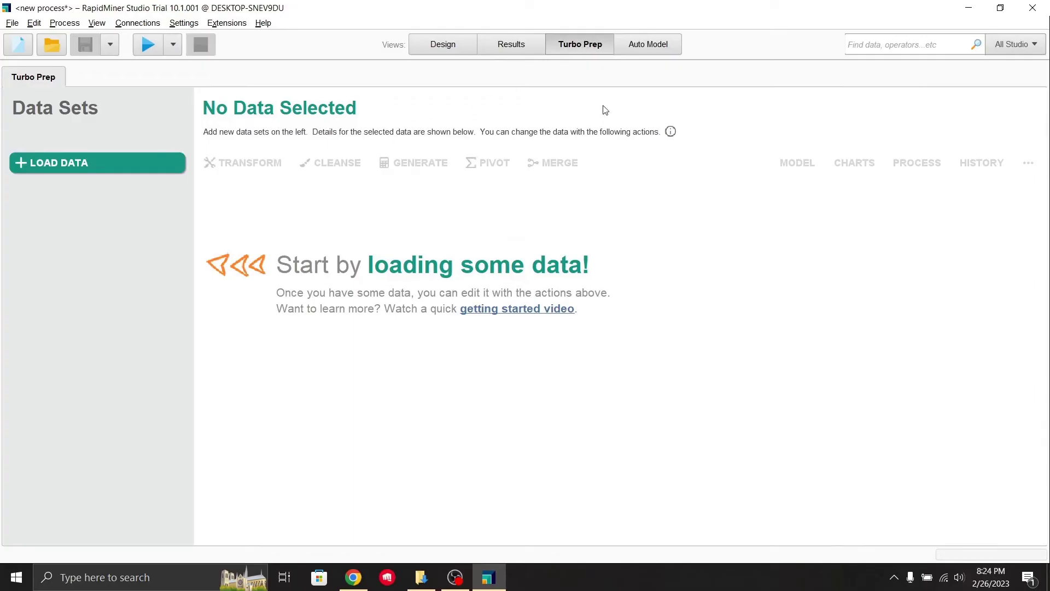
{"action": "left_click", "coordinate": [646, 46]}
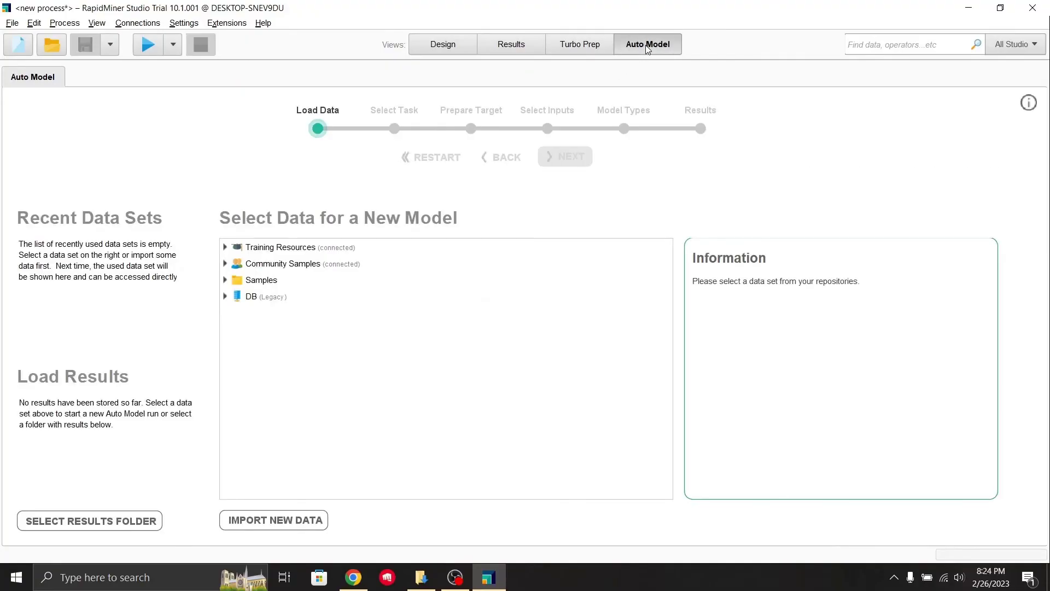
{"action": "left_click", "coordinate": [434, 46]}
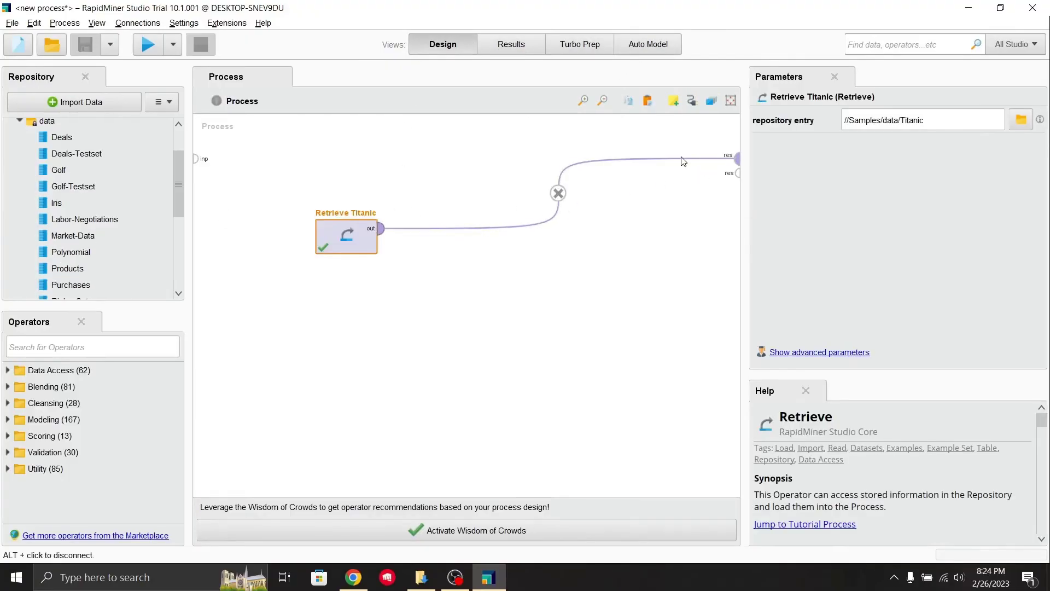
- Unwire Retrieve Titanic from the result and place a Decision Tree operator below it
{"action": "left_click", "coordinate": [559, 194]}
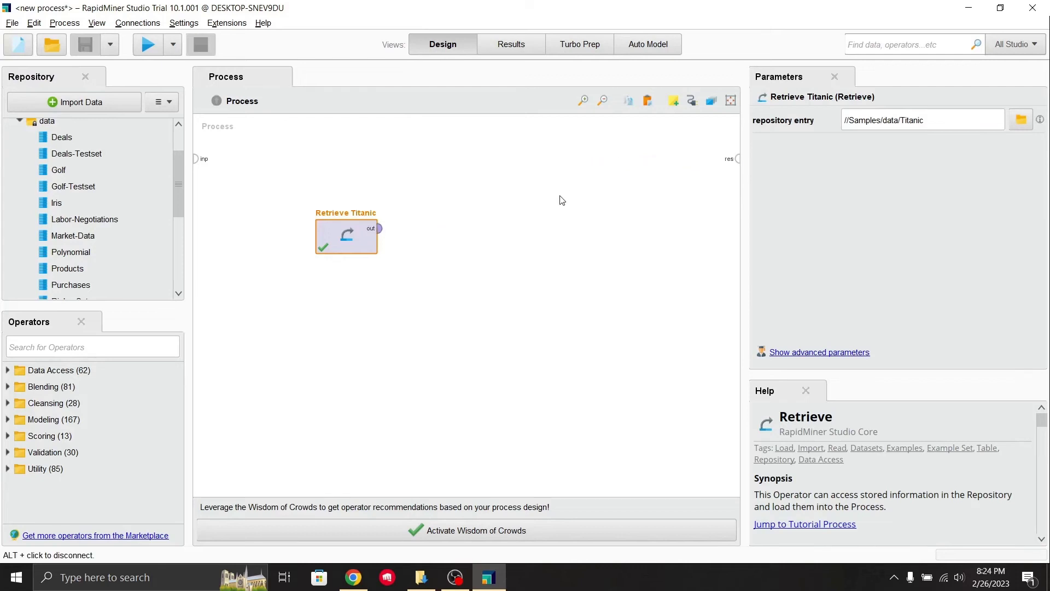
{"action": "left_click", "coordinate": [83, 347]}
{"action": "type", "text": "dec"}
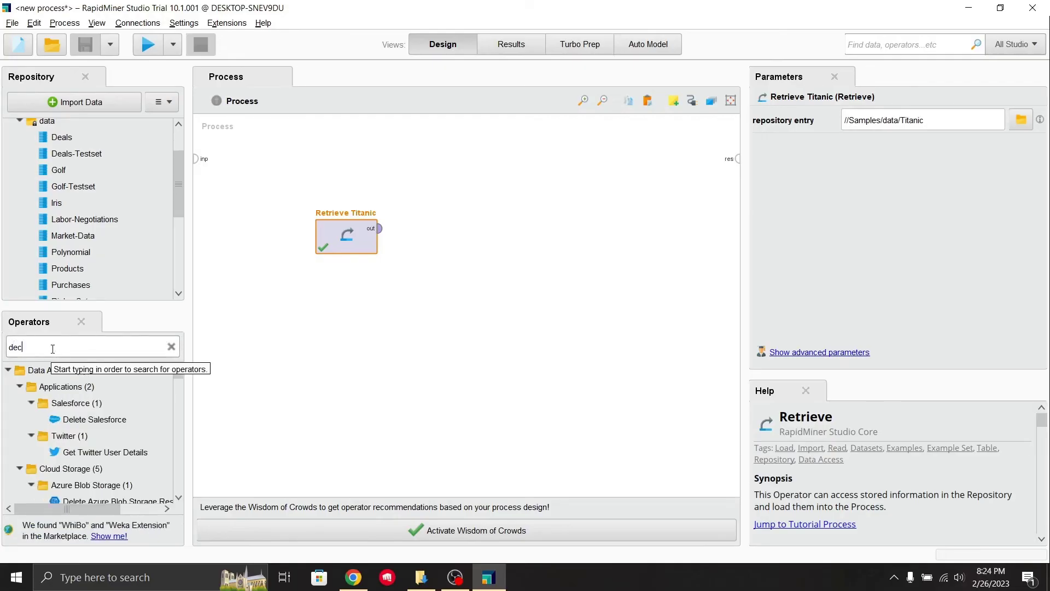
{"action": "type", "text": "is"}
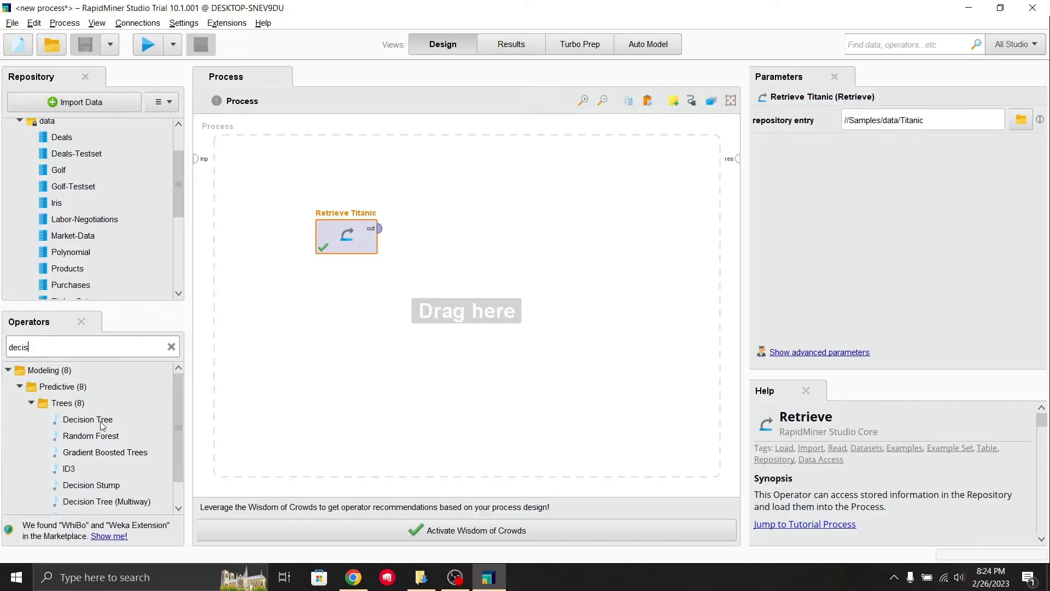
{"action": "left_click_drag", "start_coordinate": [98, 425], "coordinate": [331, 386]}
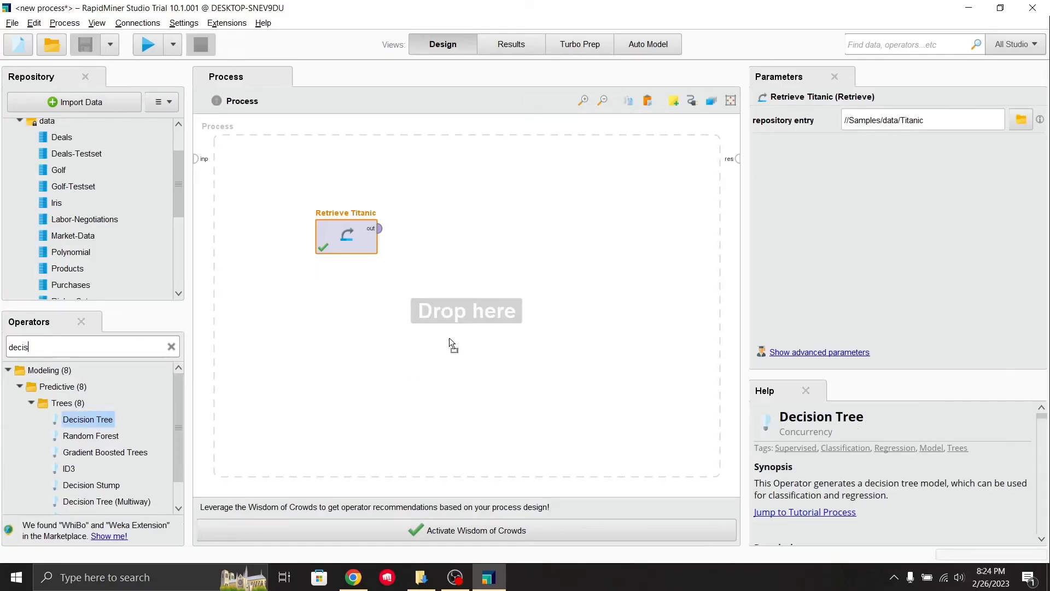
{"action": "left_click_drag", "start_coordinate": [450, 341], "coordinate": [448, 344]}
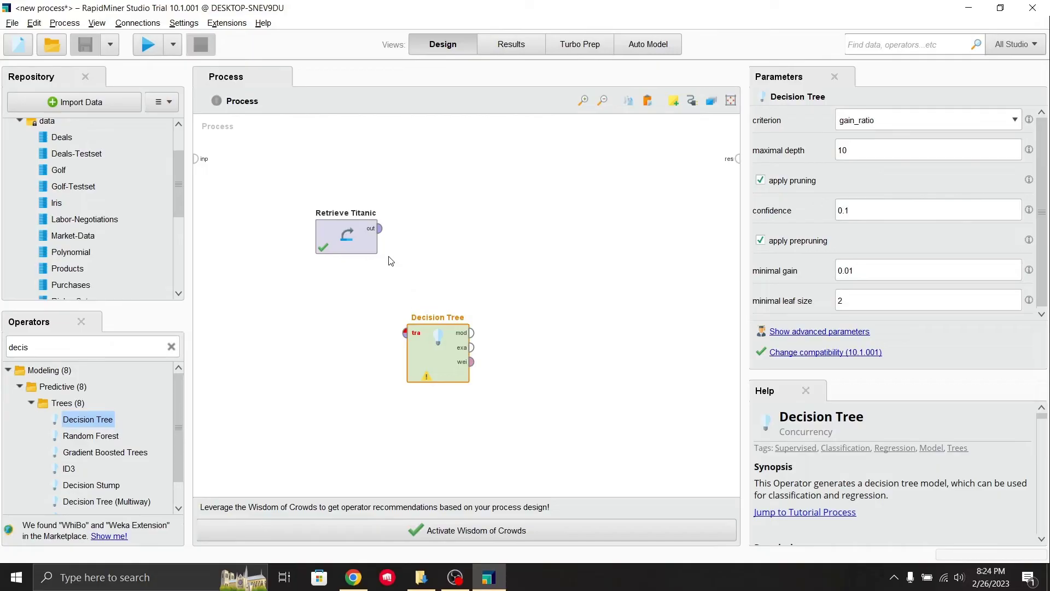
- Wire Retrieve Titanic's output into the Decision Tree and the tree's model output to the result
{"action": "left_click", "coordinate": [380, 233]}
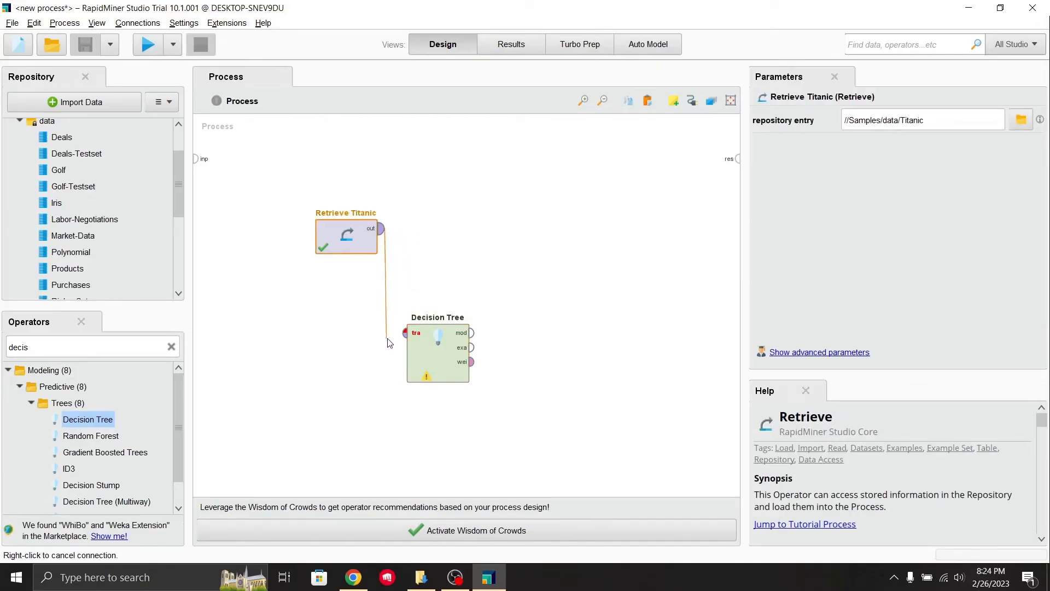
{"action": "left_click", "coordinate": [405, 332]}
{"action": "left_click", "coordinate": [472, 333]}
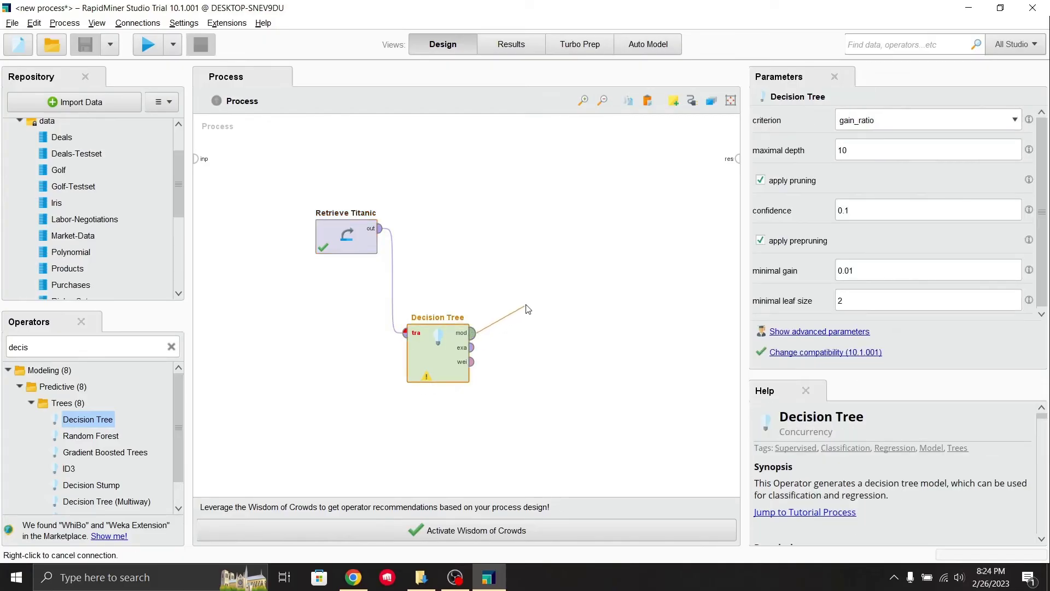
{"action": "left_click", "coordinate": [735, 160]}
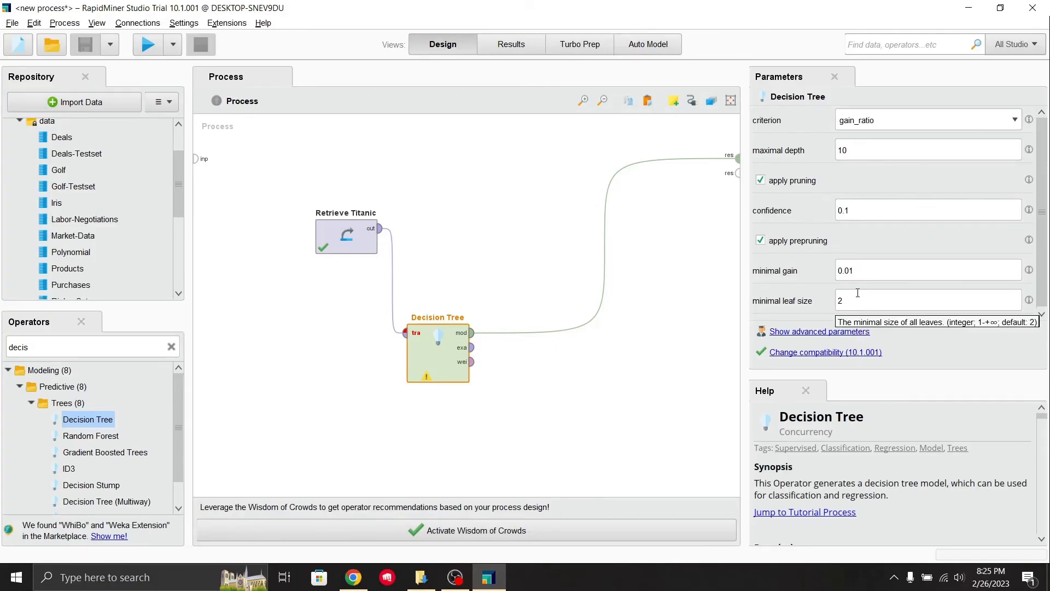
- Check the confidence and maximal depth values, then reveal the advanced Decision Tree parameters
{"action": "left_click", "coordinate": [876, 212]}
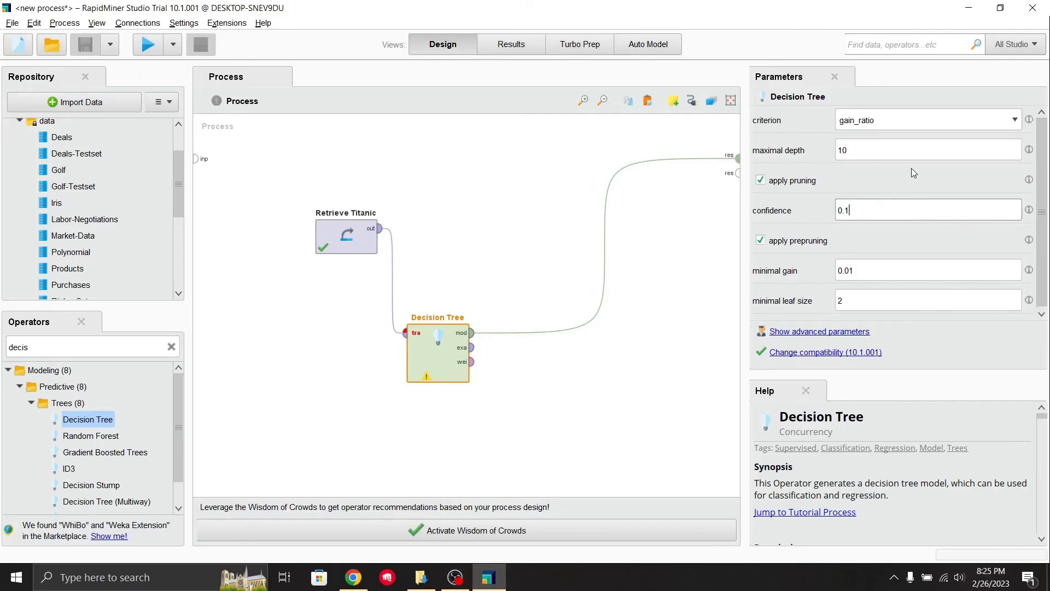
{"action": "left_click", "coordinate": [927, 154]}
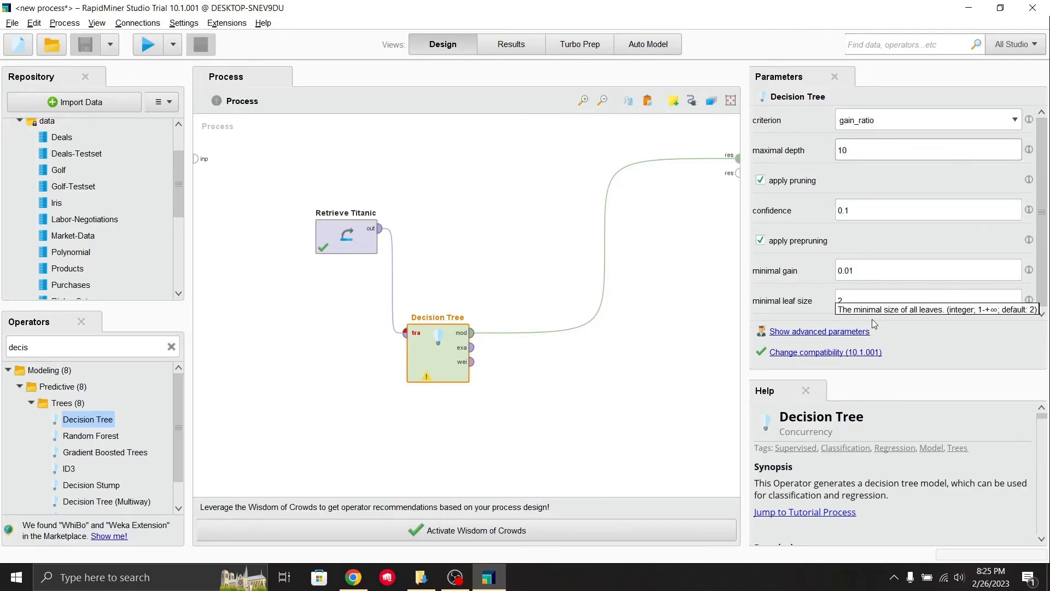
{"action": "left_click", "coordinate": [812, 331]}
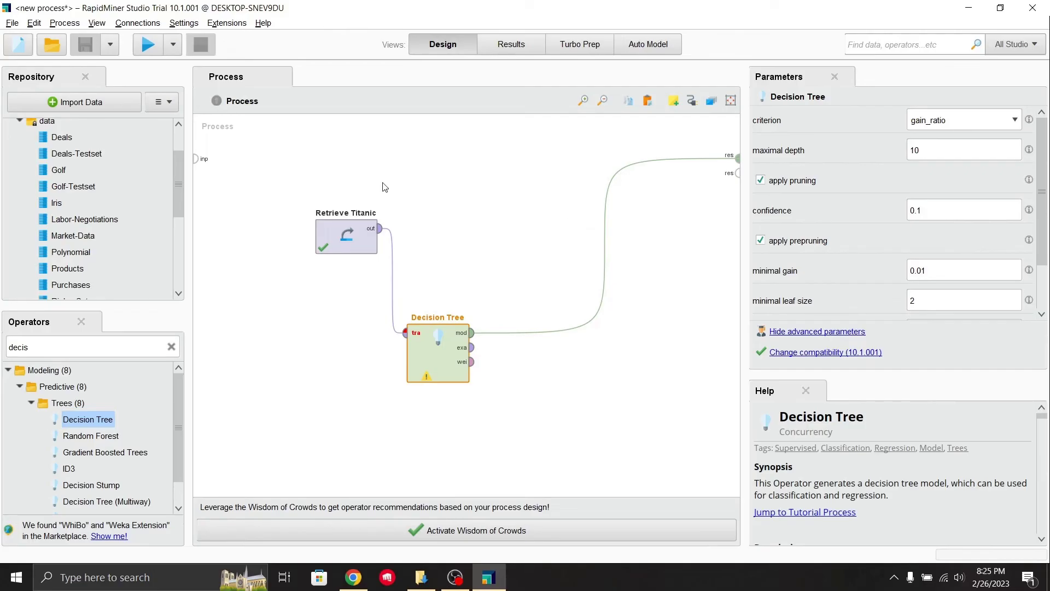
- Run the process, clear the 'decis' operator search, and expand the Missing label explanation
{"action": "left_click", "coordinate": [144, 54]}
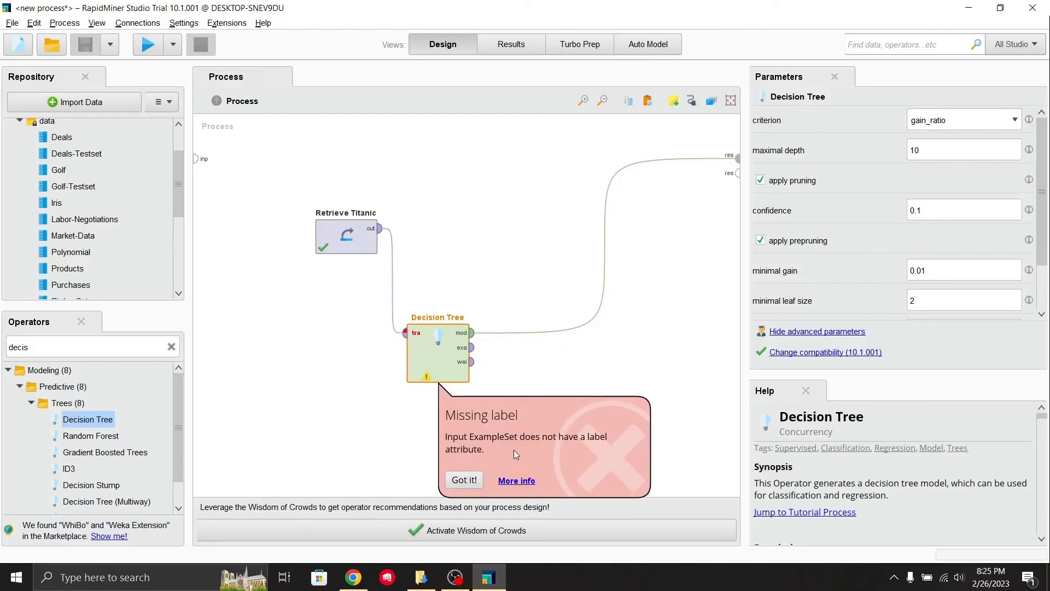
{"action": "left_click", "coordinate": [465, 480]}
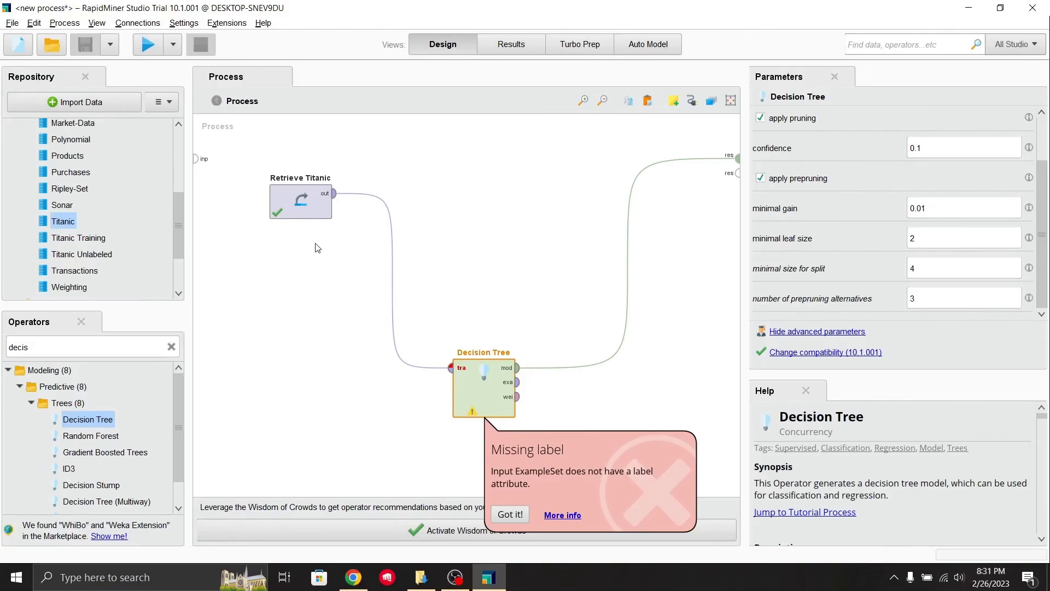
{"action": "double_click", "coordinate": [45, 345]}
{"action": "key", "text": "BackSpace"}
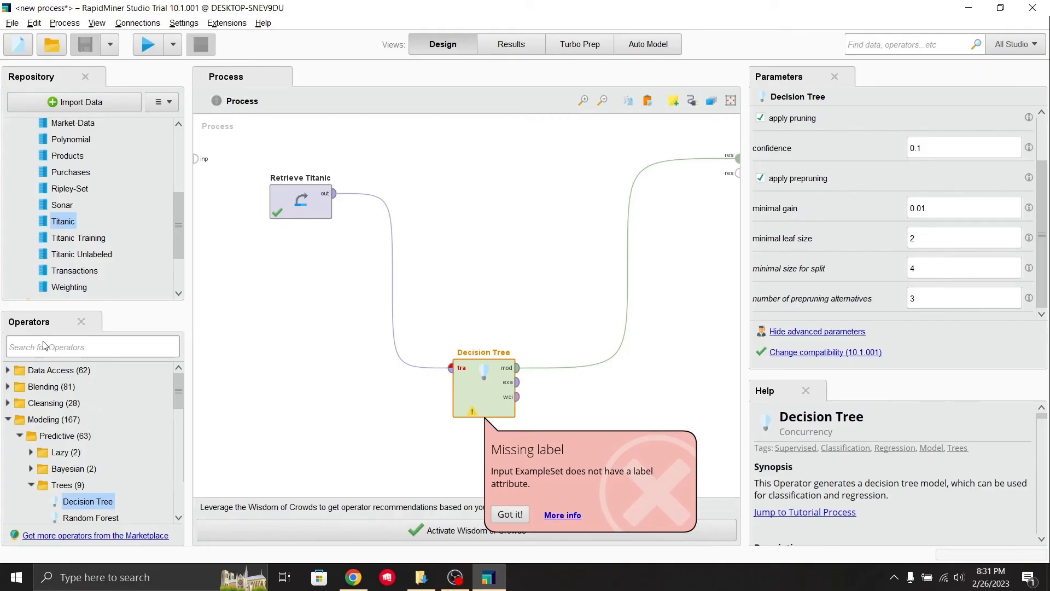
{"action": "left_click", "coordinate": [576, 517]}
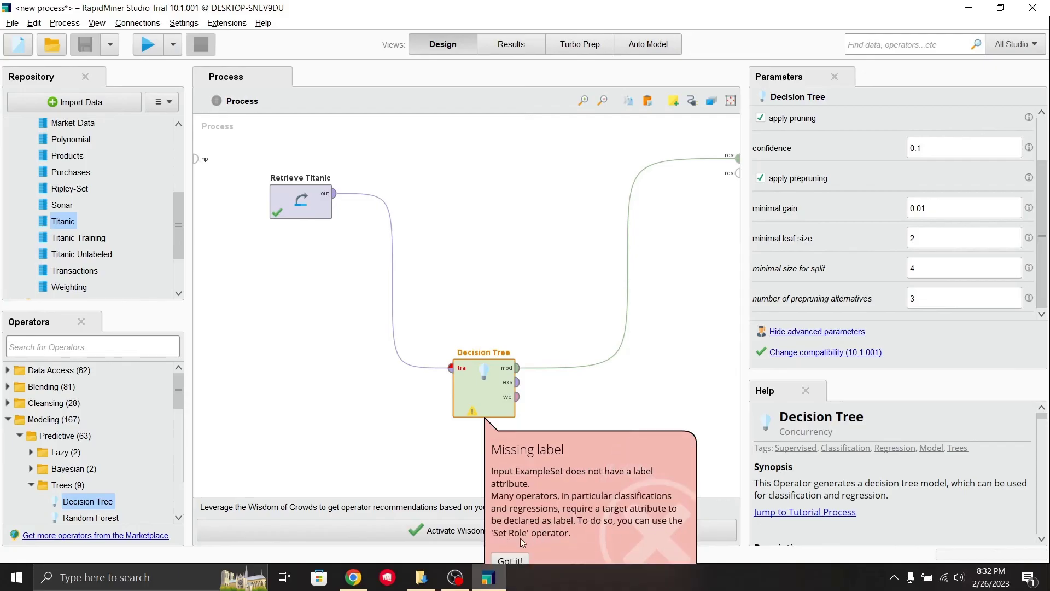
- Insert a Set Role operator wired between Retrieve Titanic and the Decision Tree
{"action": "left_click", "coordinate": [43, 347]}
{"action": "type", "text": "set "}
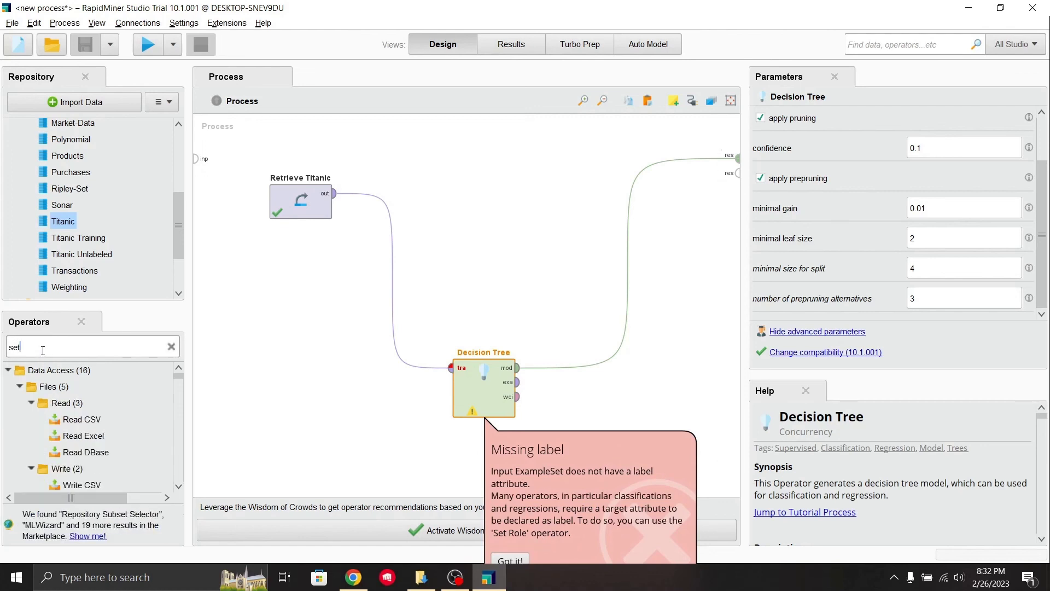
{"action": "type", "text": "role"}
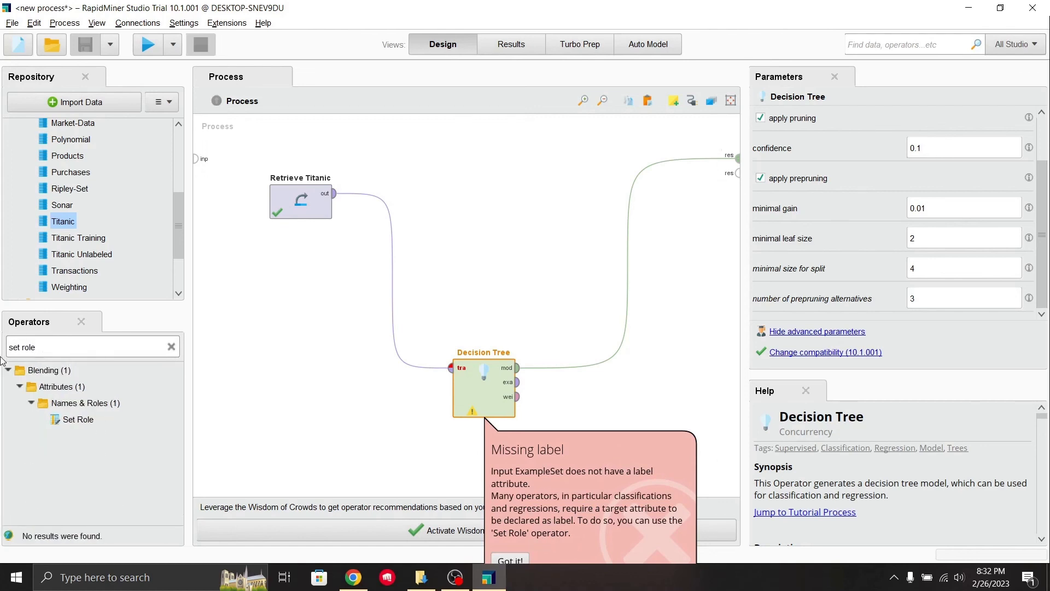
{"action": "left_click_drag", "start_coordinate": [79, 419], "coordinate": [346, 307]}
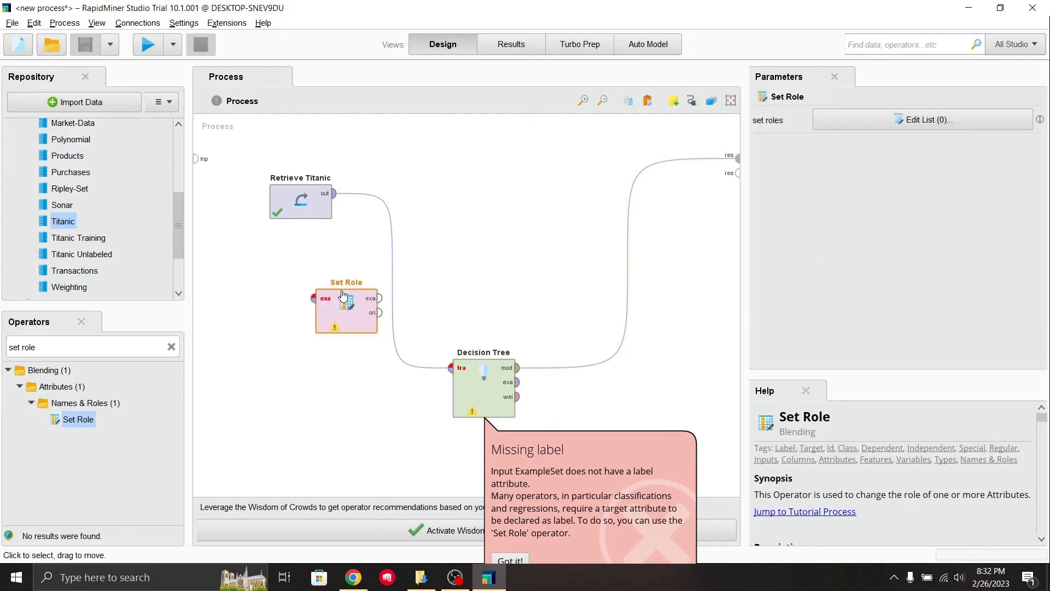
{"action": "left_click", "coordinate": [391, 280]}
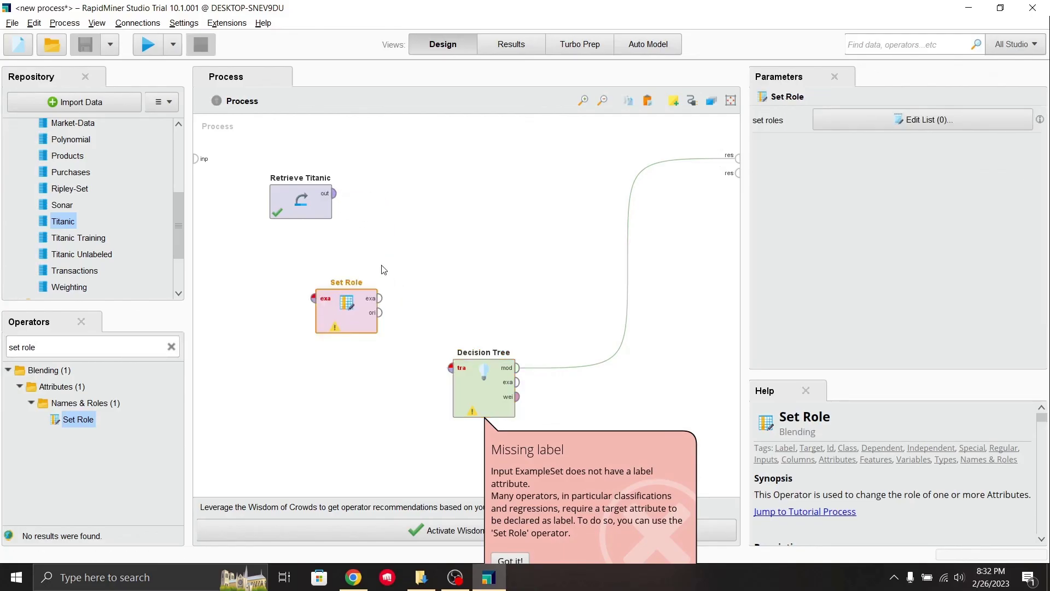
{"action": "left_click", "coordinate": [334, 194]}
{"action": "left_click", "coordinate": [313, 298]}
{"action": "left_click", "coordinate": [383, 300]}
{"action": "left_click", "coordinate": [451, 368]}
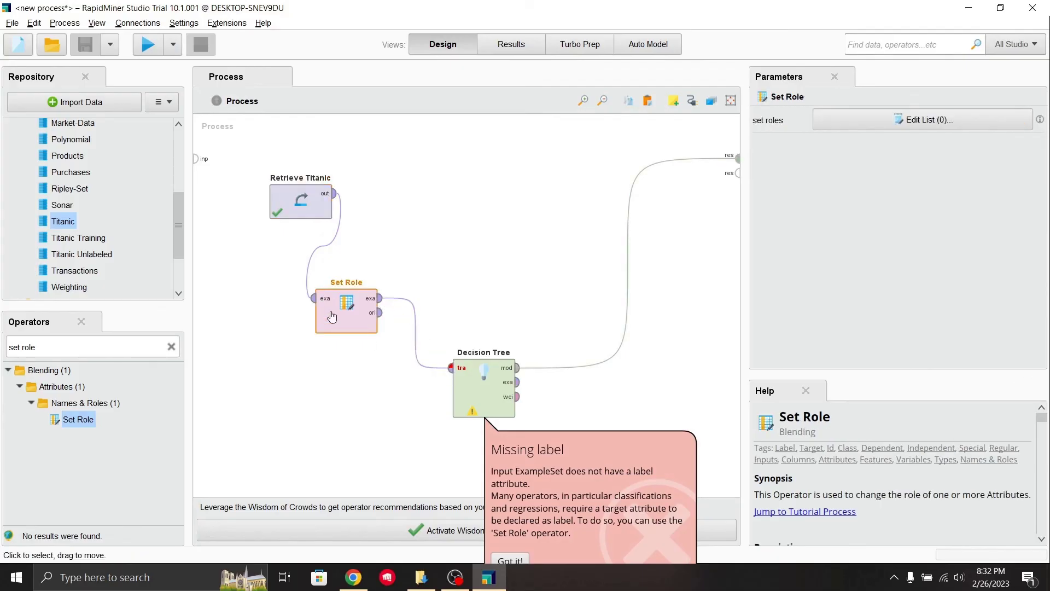
- Assign Passenger Class the label role in Set Role and apply it
{"action": "left_click", "coordinate": [868, 119]}
{"action": "left_click", "coordinate": [485, 207]}
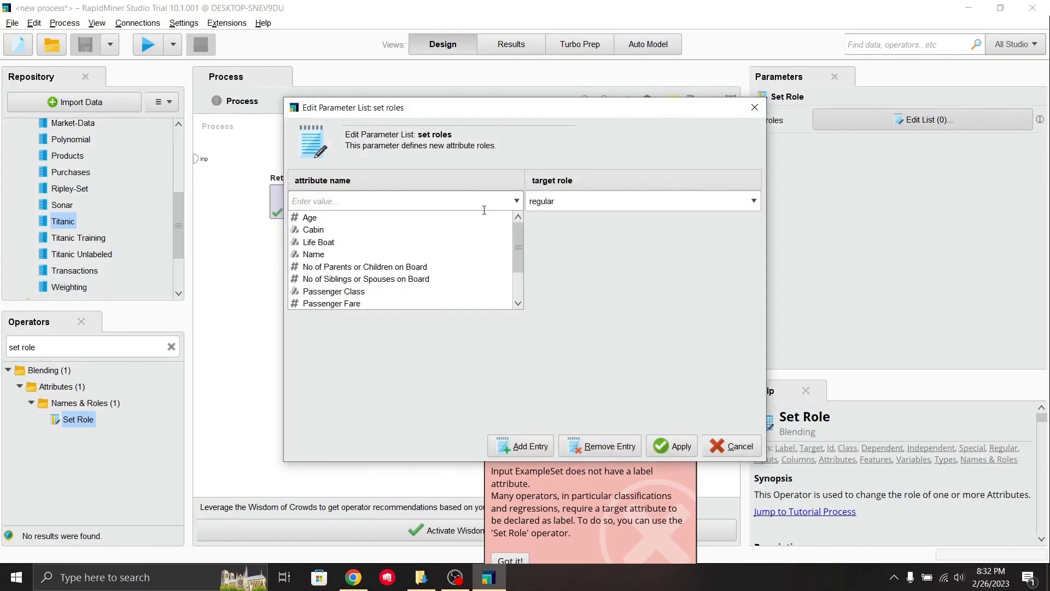
{"action": "left_click", "coordinate": [391, 290]}
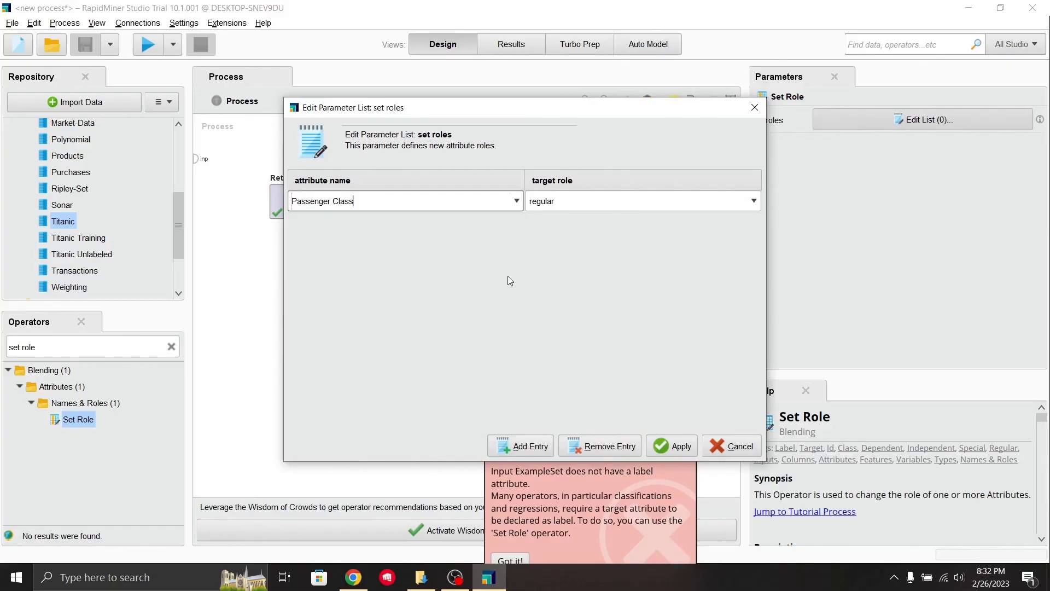
{"action": "left_click", "coordinate": [626, 202]}
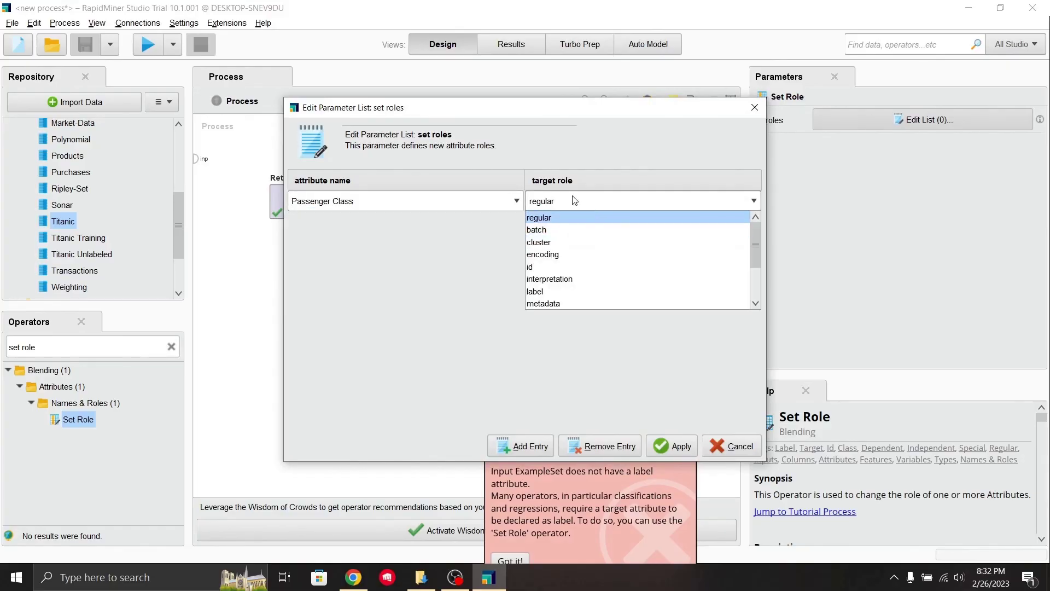
{"action": "left_click", "coordinate": [572, 292]}
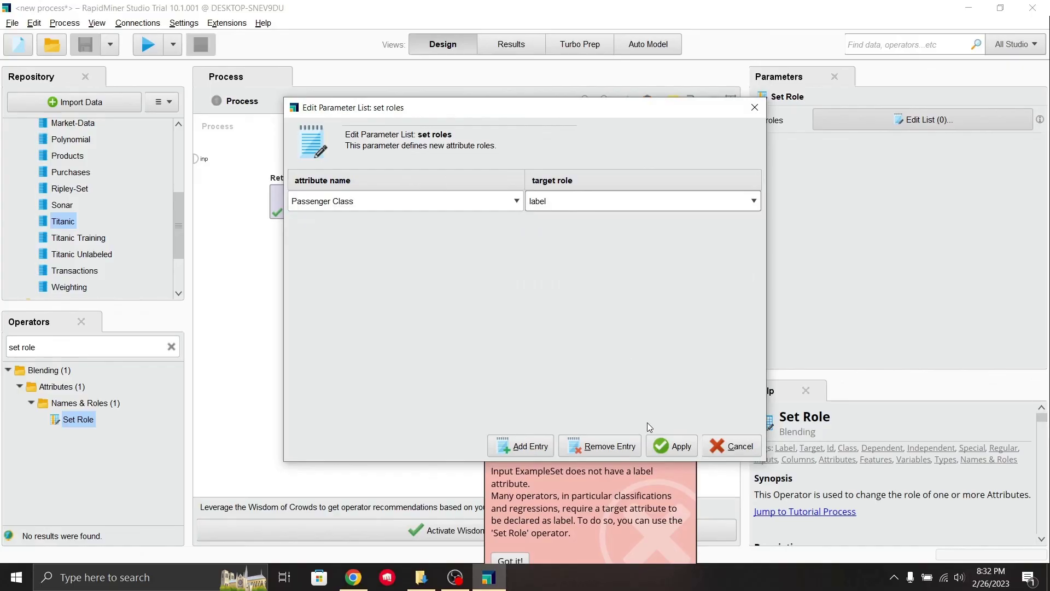
{"action": "left_click", "coordinate": [674, 446]}
{"action": "left_click", "coordinate": [511, 553]}
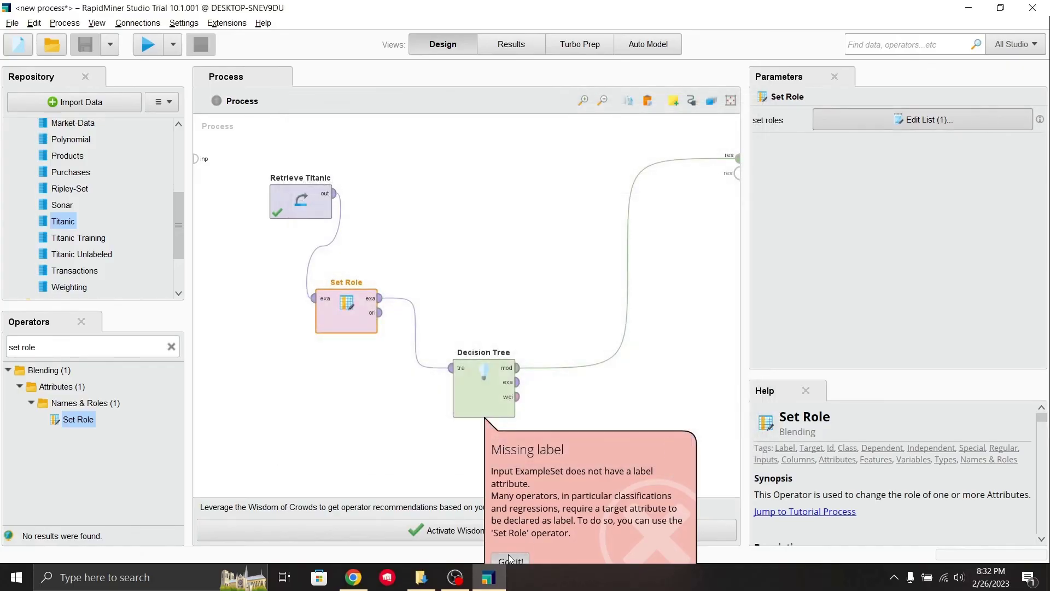
- Run the process and zoom out five times to see the Passenger Fare decision tree
{"action": "left_click", "coordinate": [148, 52]}
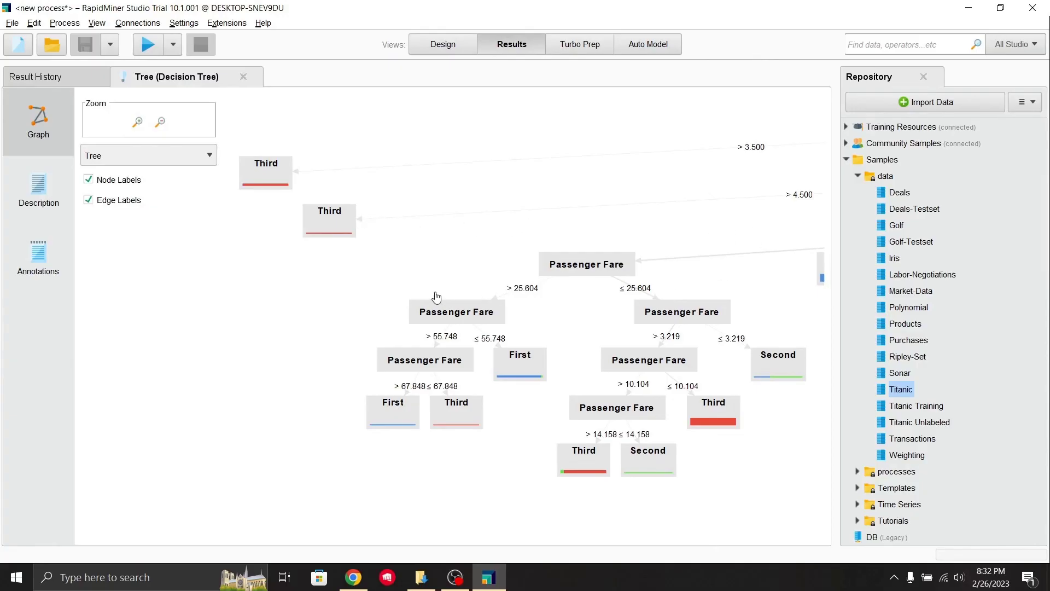
{"action": "left_click", "coordinate": [160, 123]}
{"action": "left_click", "coordinate": [160, 123]}
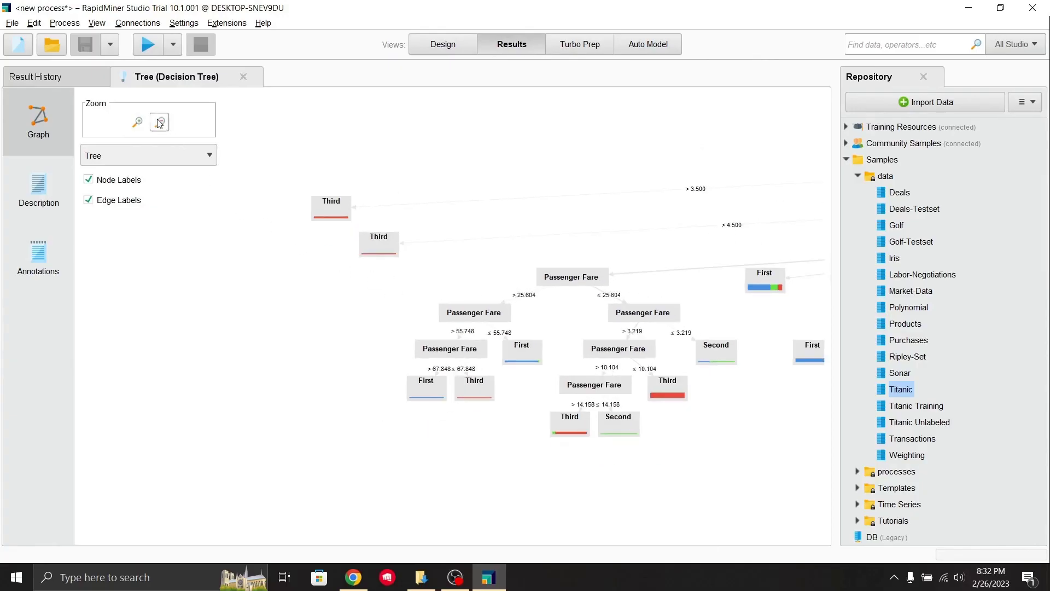
{"action": "left_click", "coordinate": [160, 123]}
{"action": "left_click", "coordinate": [160, 123]}
{"action": "left_click", "coordinate": [160, 123]}
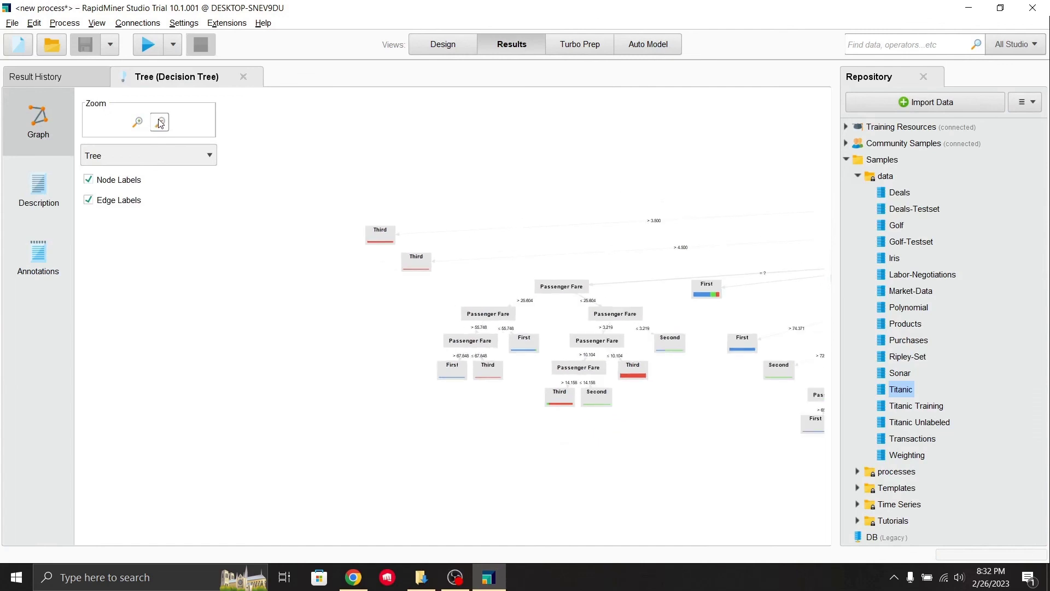